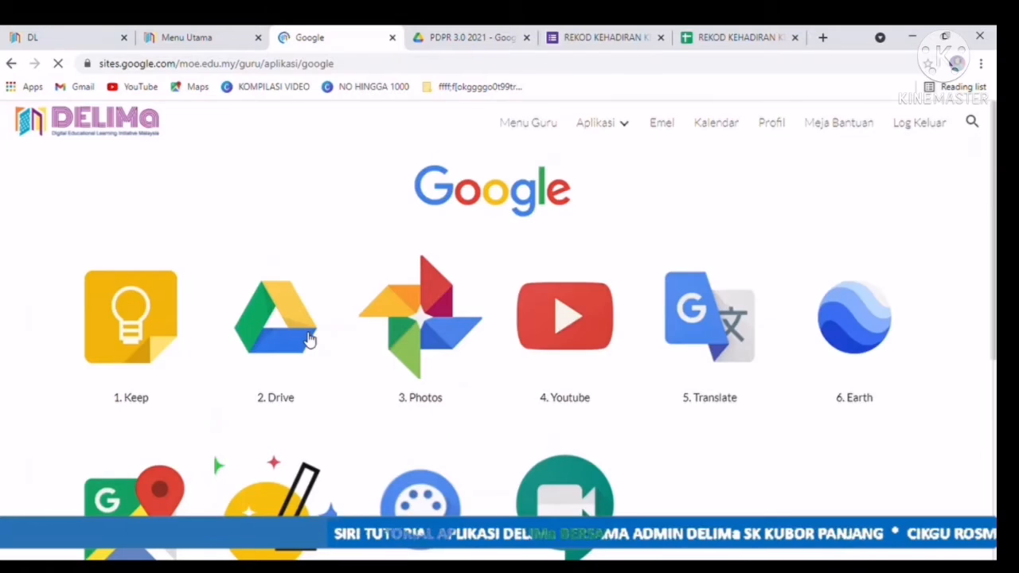
- Open Google Drive from the DELIMa Google apps page and go into the PDPR 3.0 2021 folder inside the 2021 folder
left_click(307, 338)
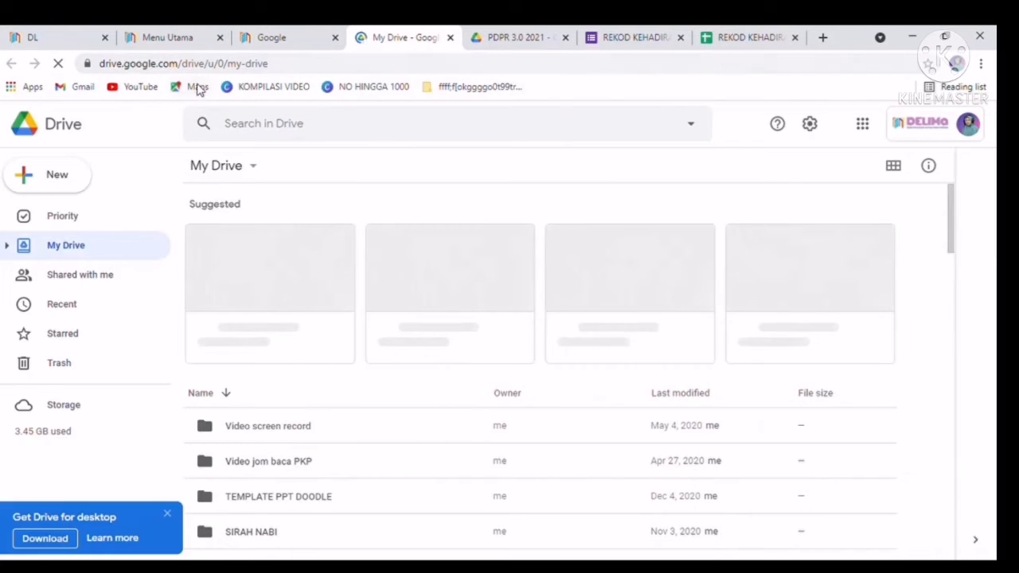
scroll(335, 343, "down", 2)
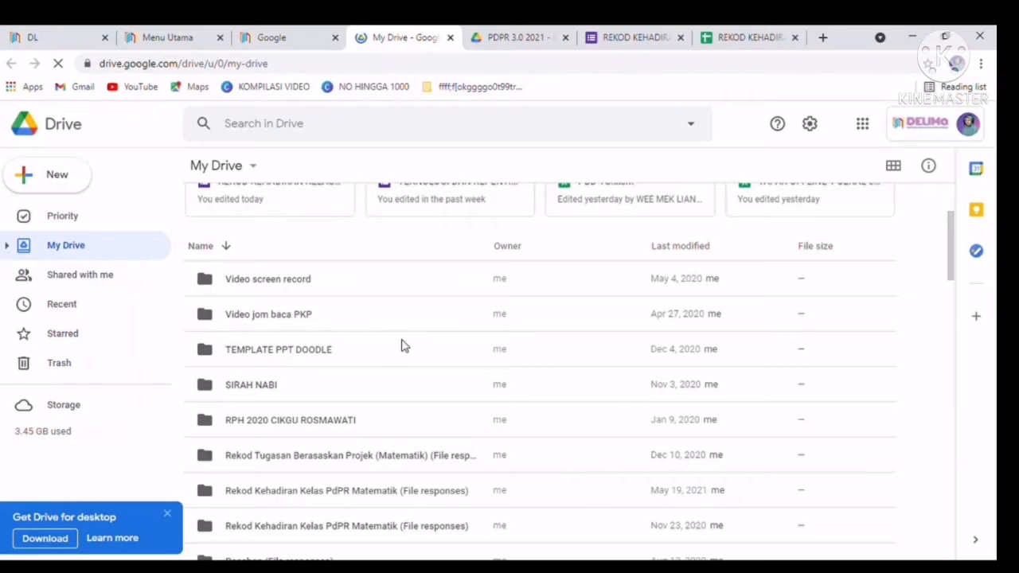
scroll(402, 344, "down", 5)
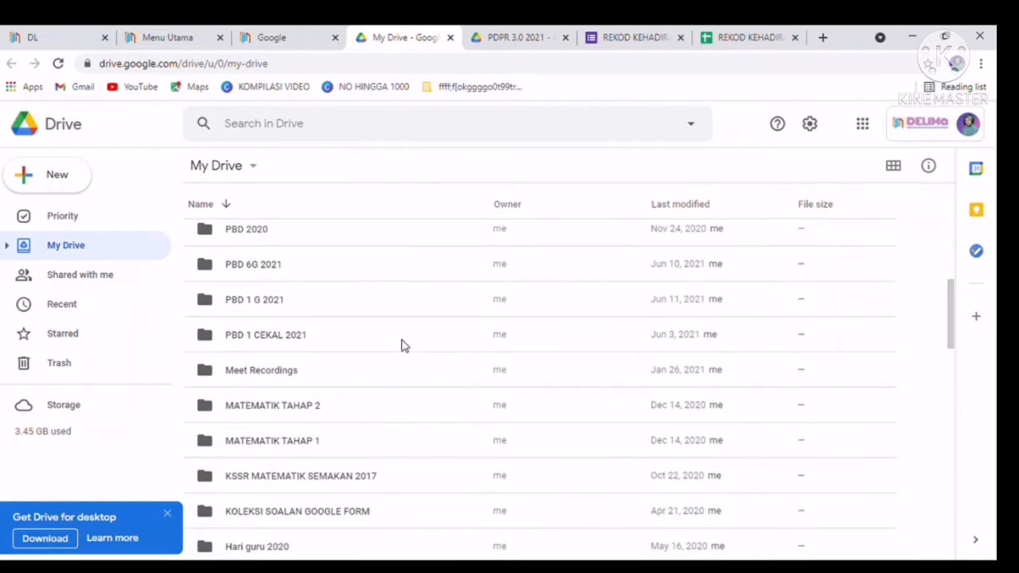
scroll(402, 345, "down", 3)
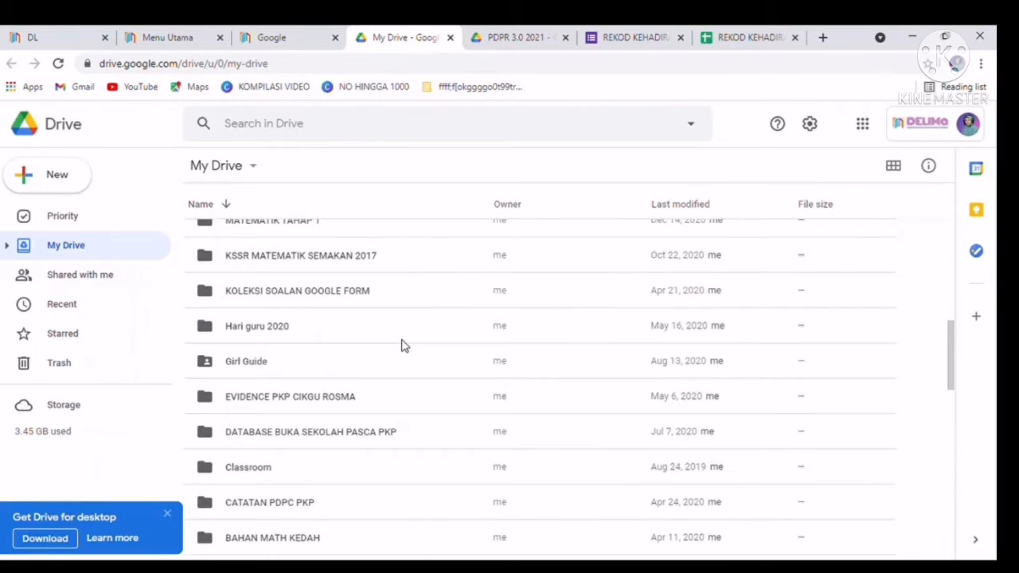
scroll(402, 344, "down", 4)
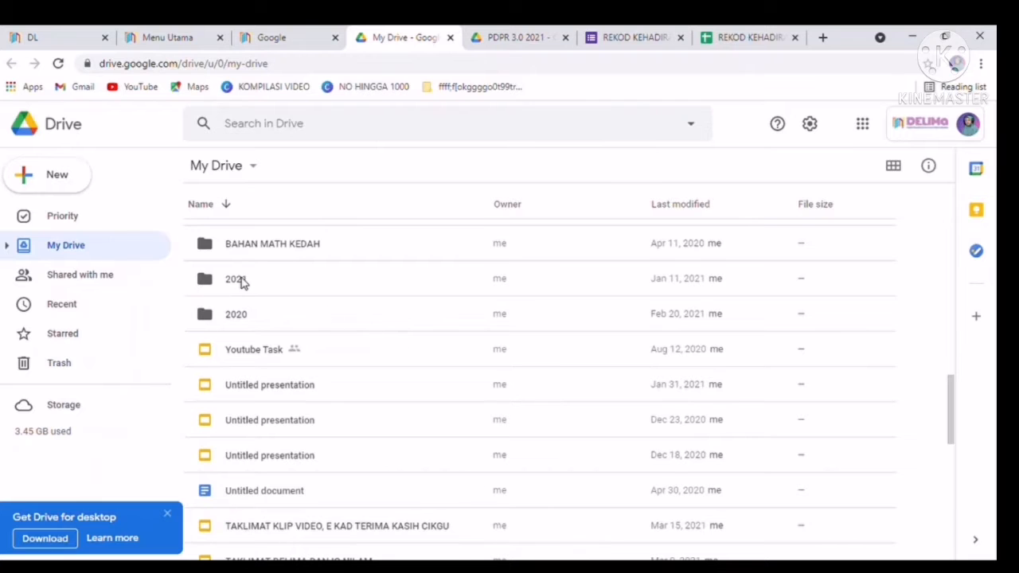
double_click(242, 283)
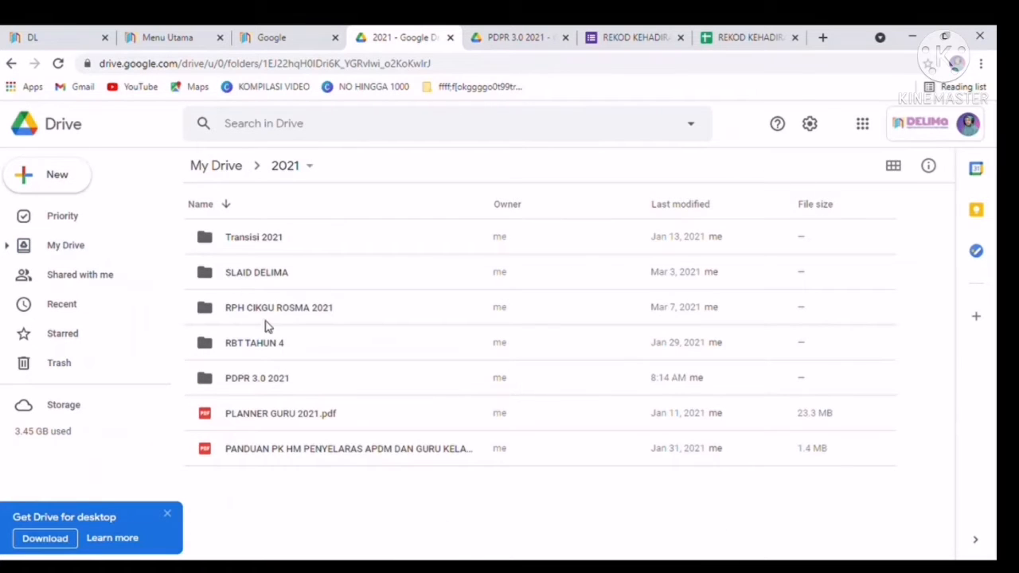
left_click(287, 380)
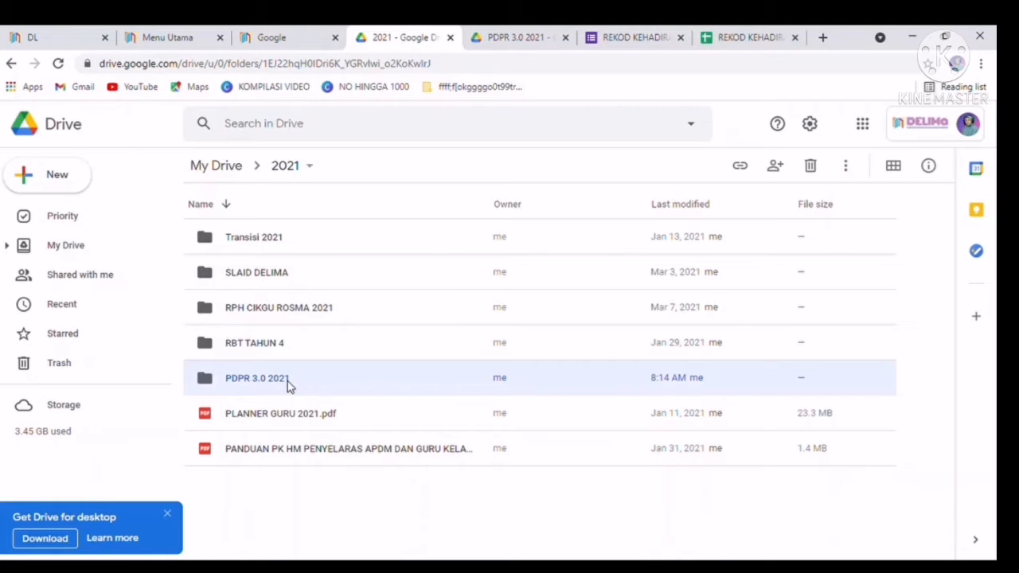
double_click(288, 385)
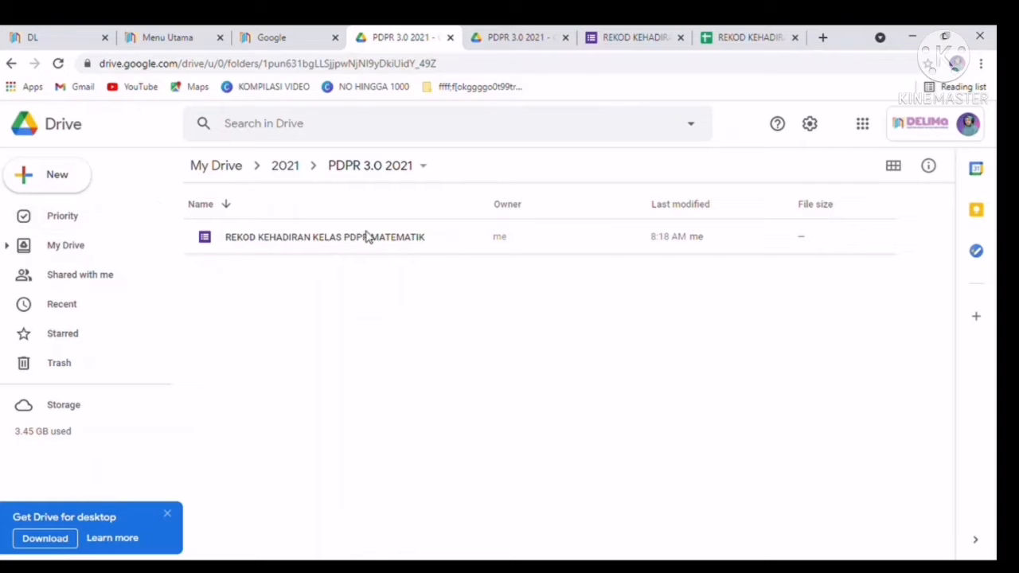
- Create a blank Google Form in the PDPR 3.0 2021 folder
left_click(31, 184)
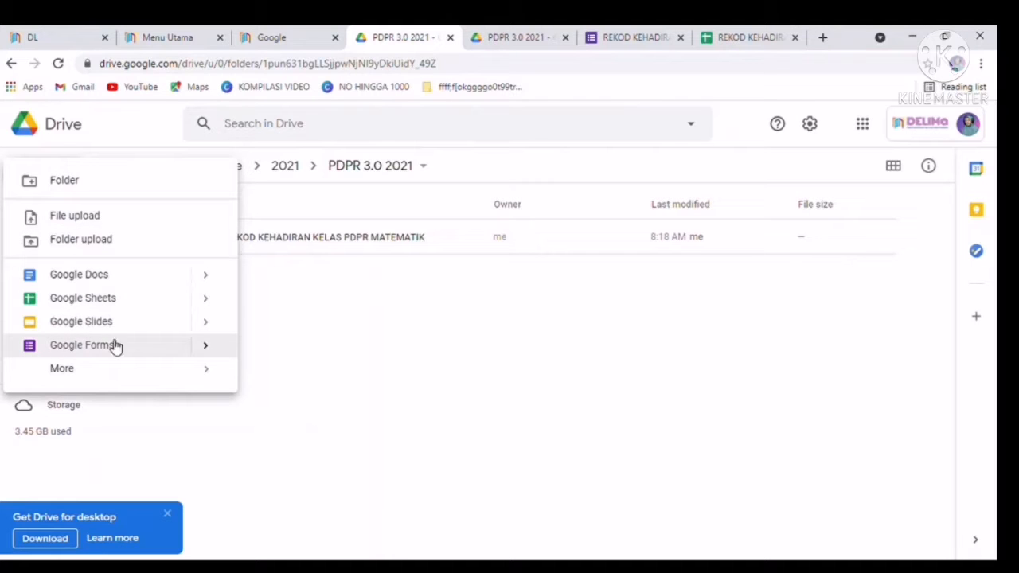
mouse_move(220, 352)
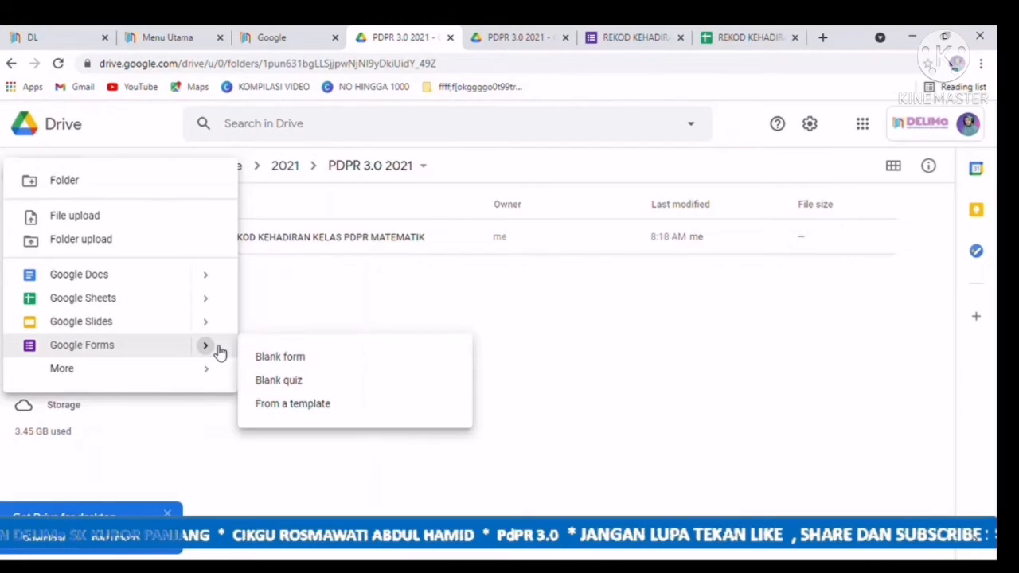
left_click(297, 366)
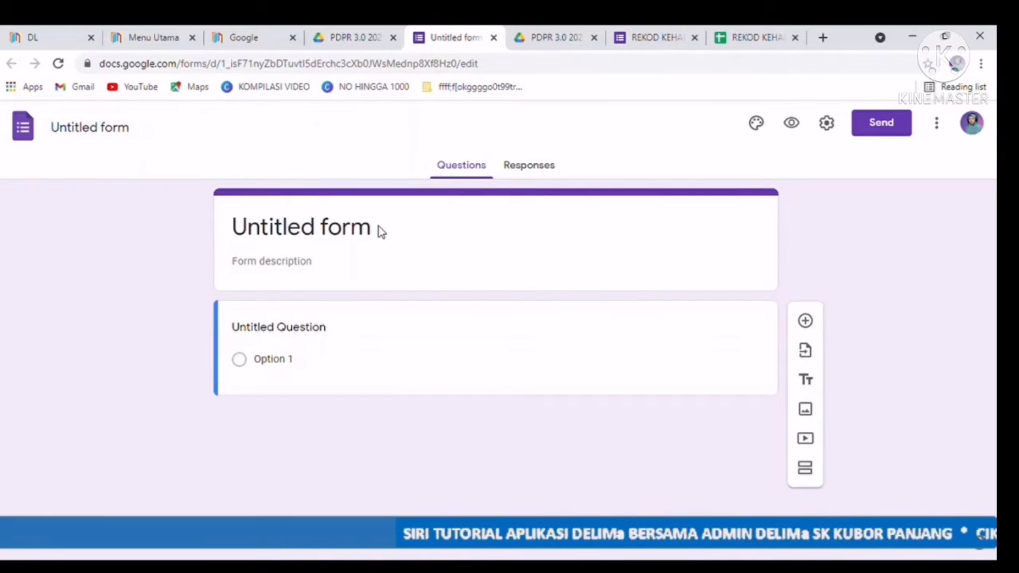
- Title the new form "KEHADIRARAN PDPR BAHASA MELAYU" and place the cursor in its empty description
left_click(384, 231)
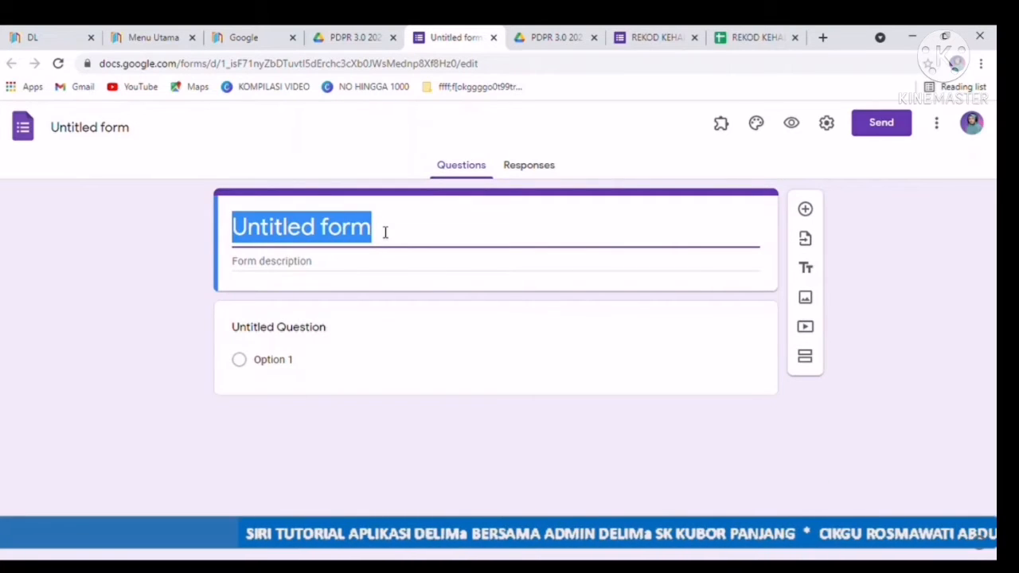
type("KEHADIRAP")
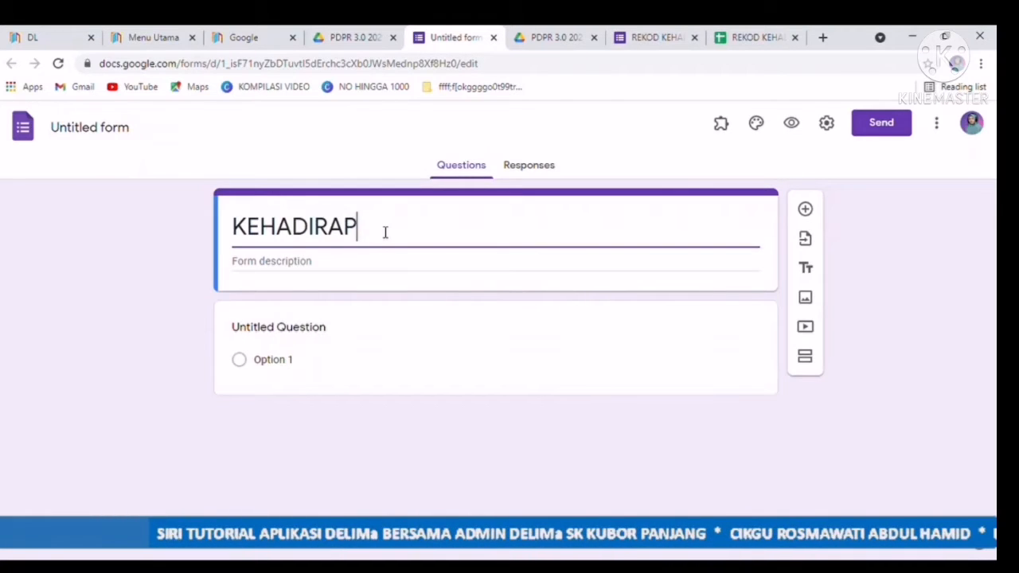
key("BackSpace")
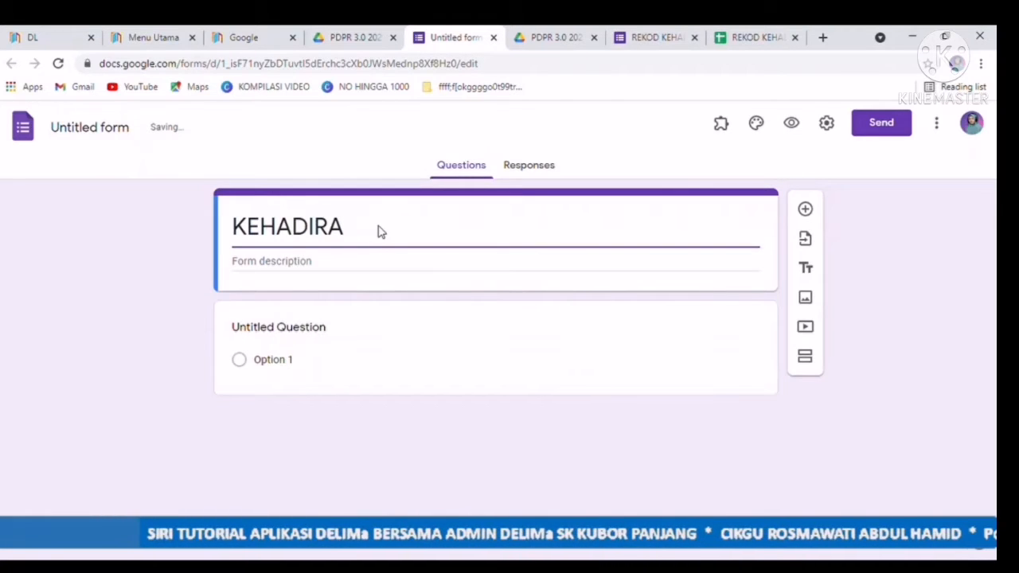
type("RAN P")
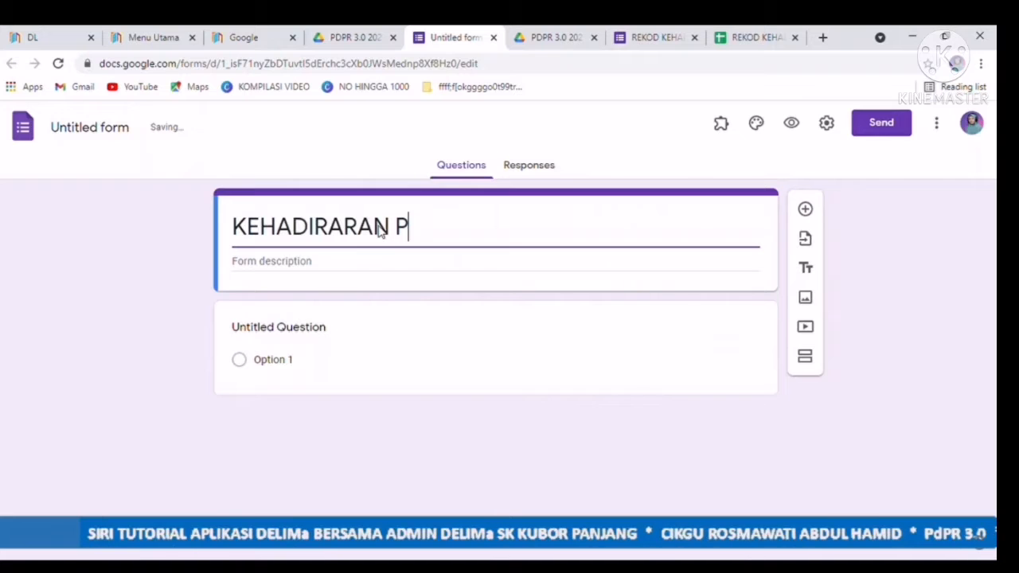
type("DPR")
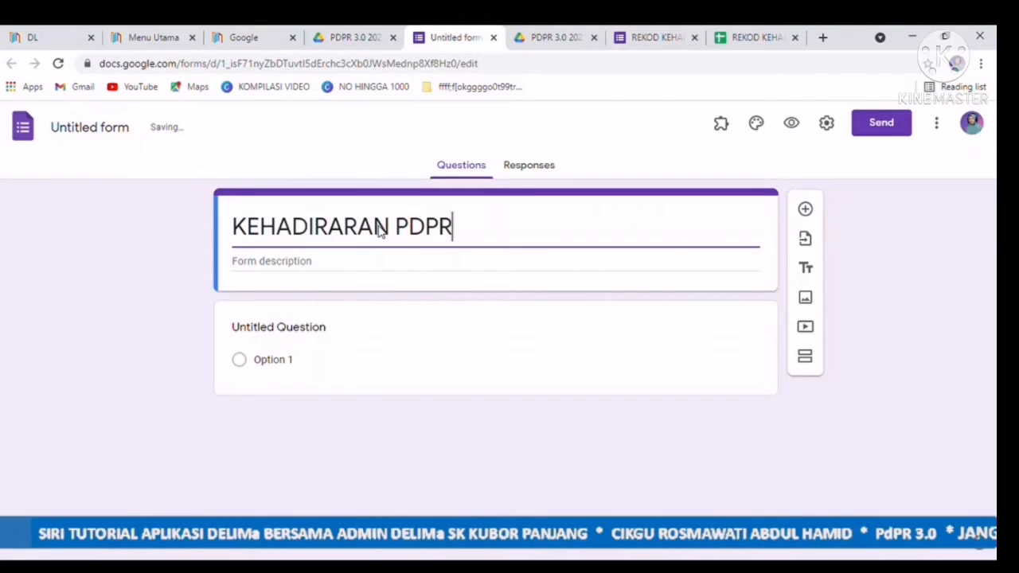
type(" BAHA")
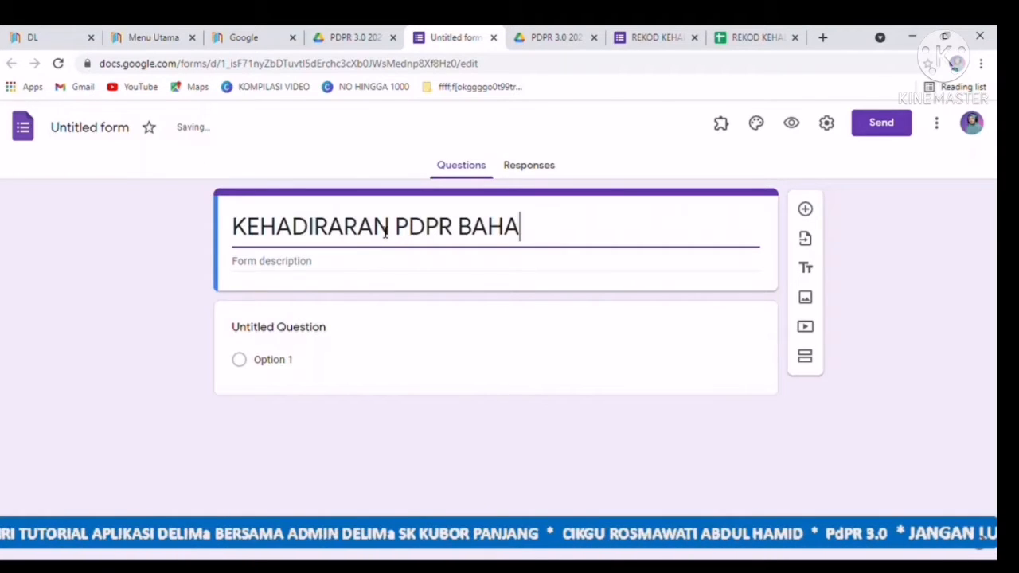
type("SA MELAT")
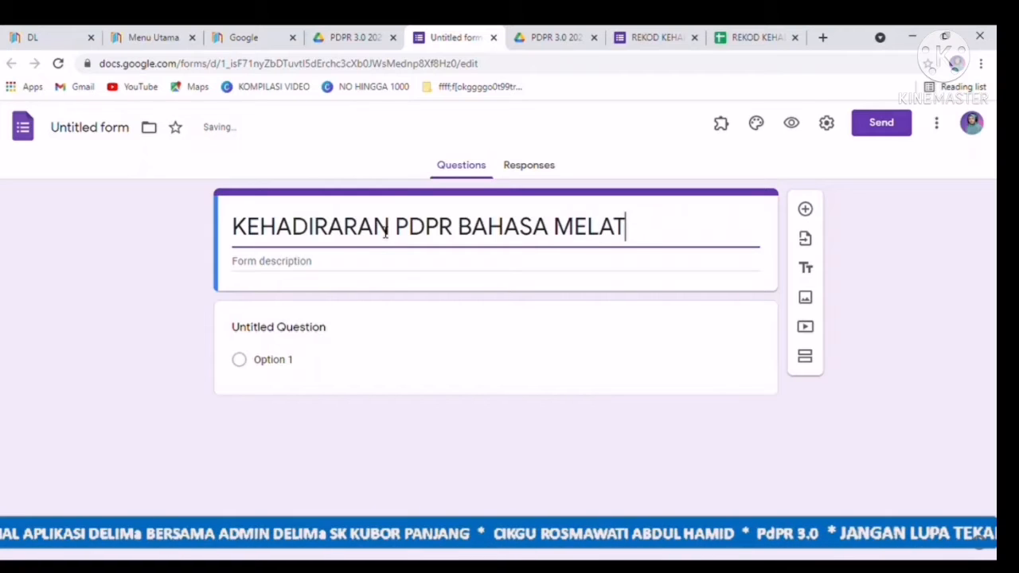
key("BackSpace")
type("YU")
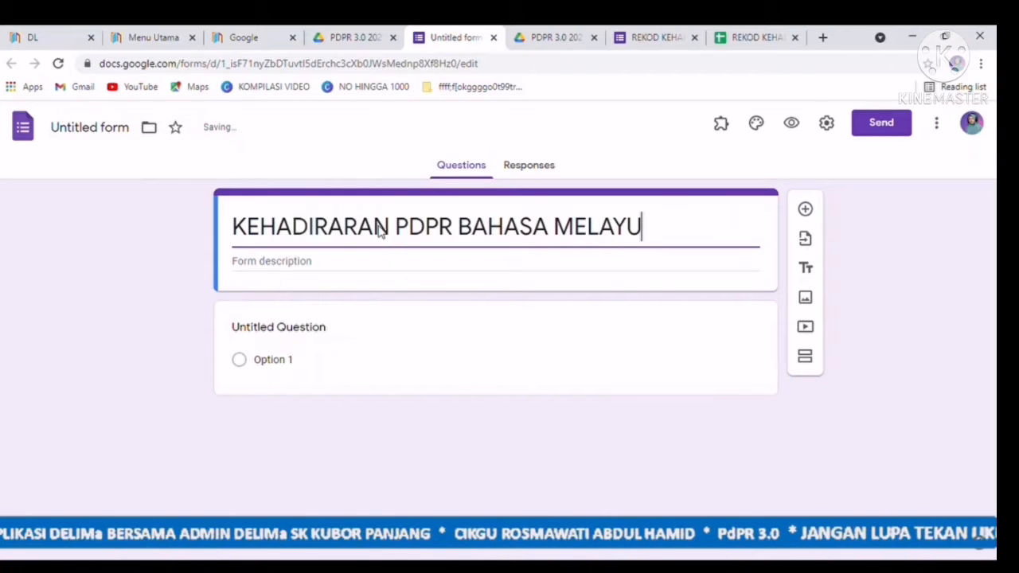
left_click(353, 263)
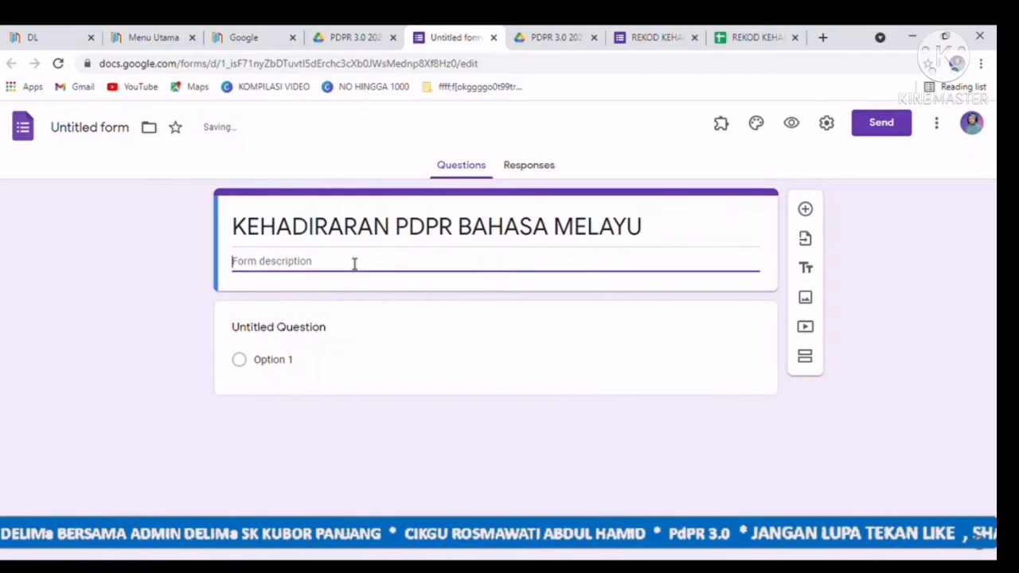
- Switch to the existing REKOD KEHADIRAN KELAS PDPR MATEMATIK form and review its header, title, description and questions
left_click(648, 37)
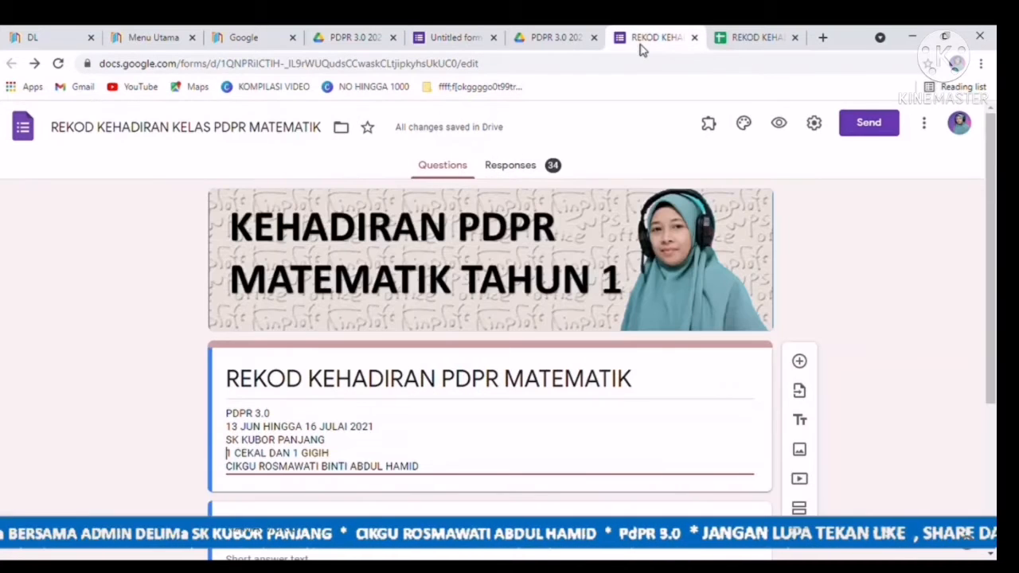
scroll(448, 384, "down", 2)
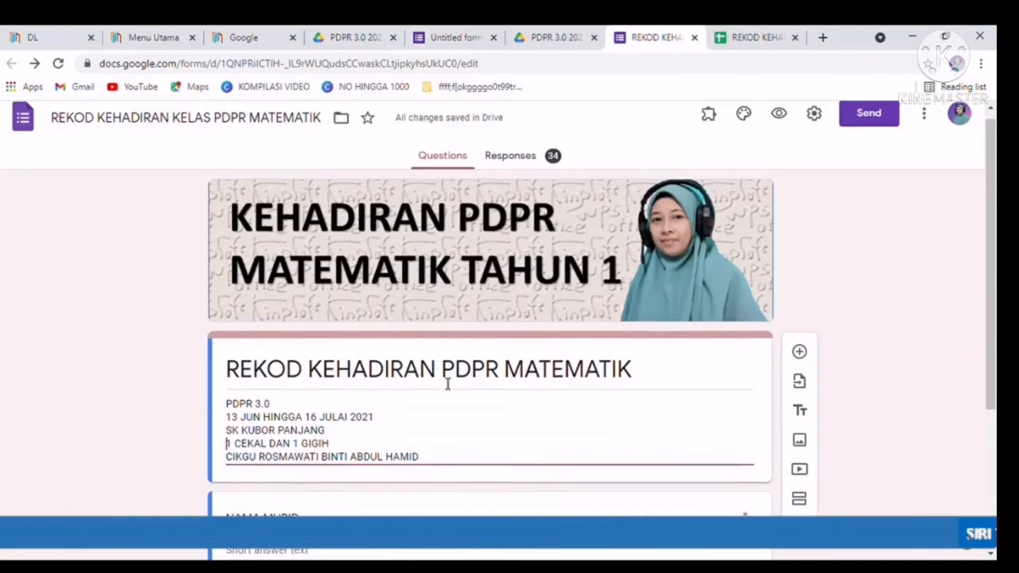
scroll(447, 383, "up", 2)
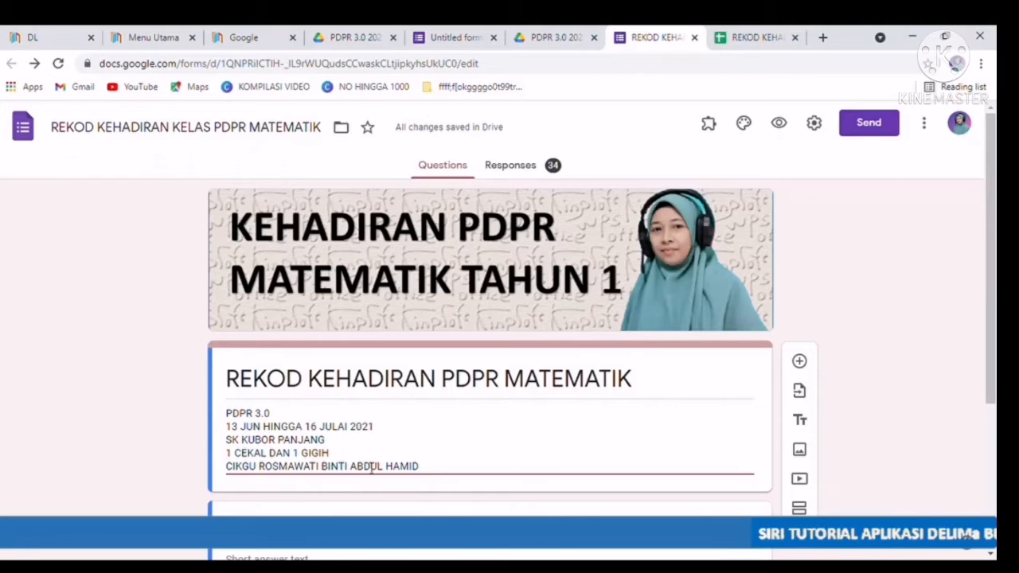
scroll(462, 447, "down", 1)
scroll(462, 446, "down", 3)
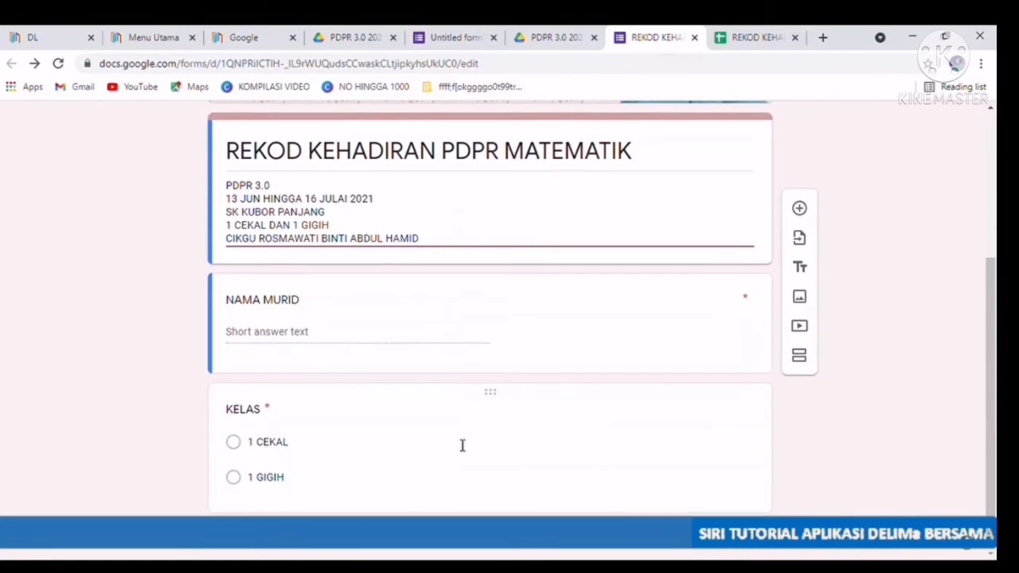
scroll(461, 446, "up", 4)
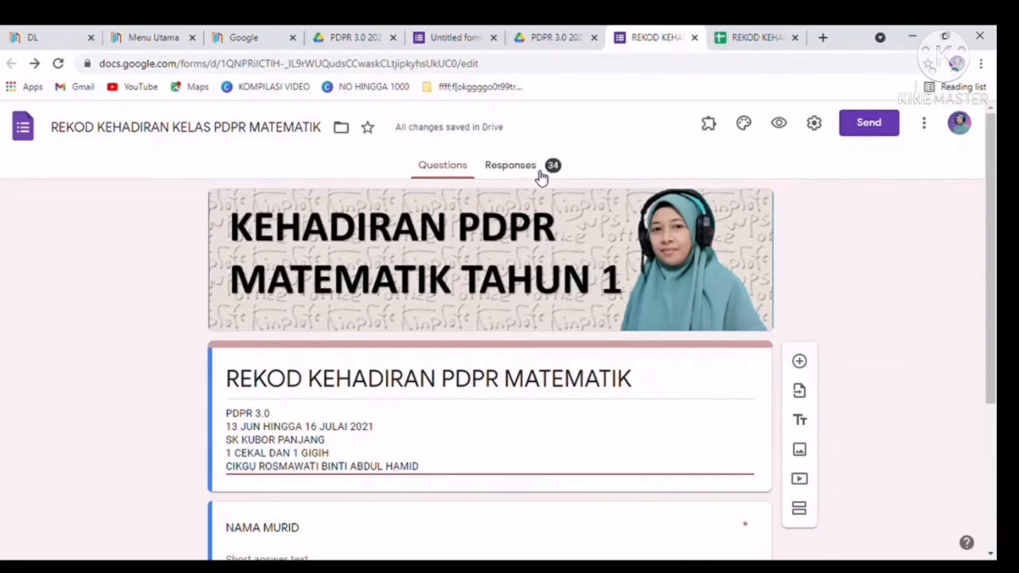
scroll(505, 342, "down", 3)
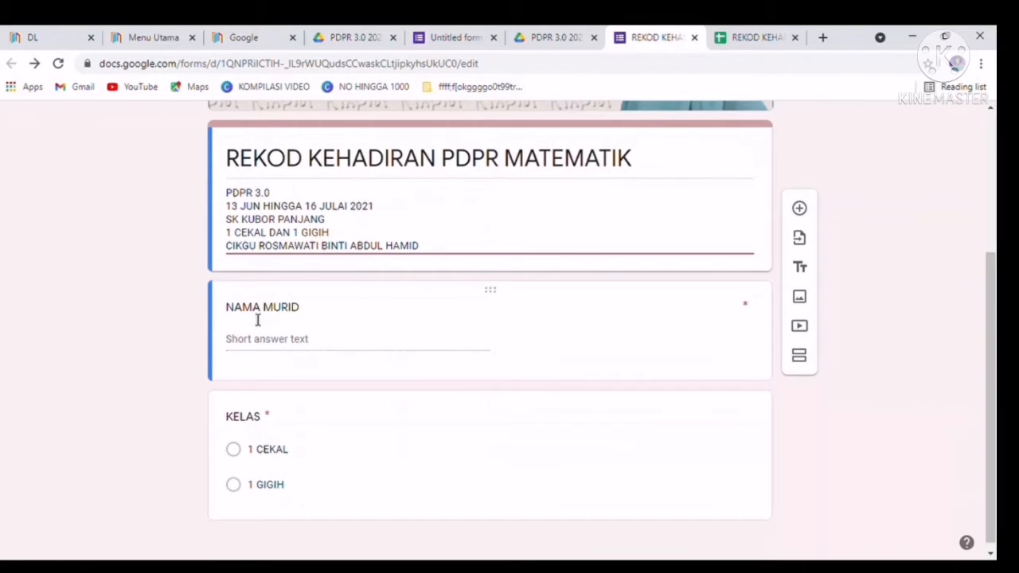
- Examine the answer type and required setting of the NAMA MURID question, and the question types available for KELAS
left_click(489, 323)
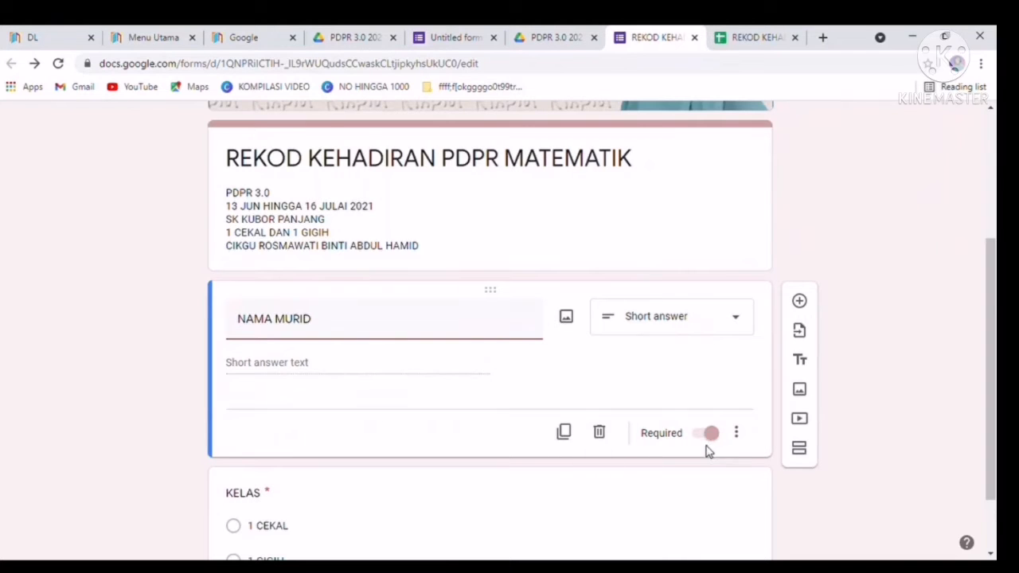
scroll(719, 442, "down", 1)
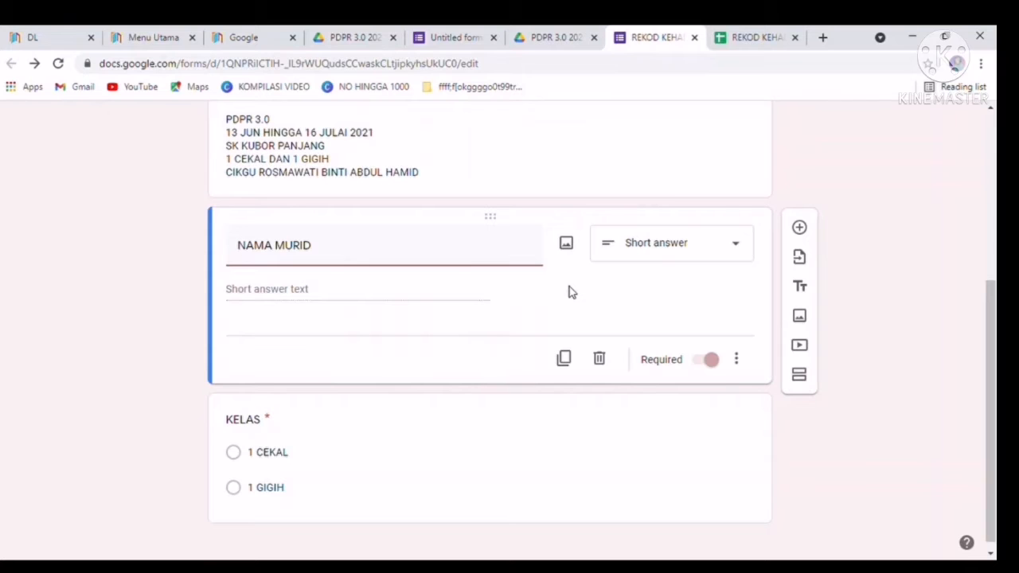
scroll(568, 292, "down", 1)
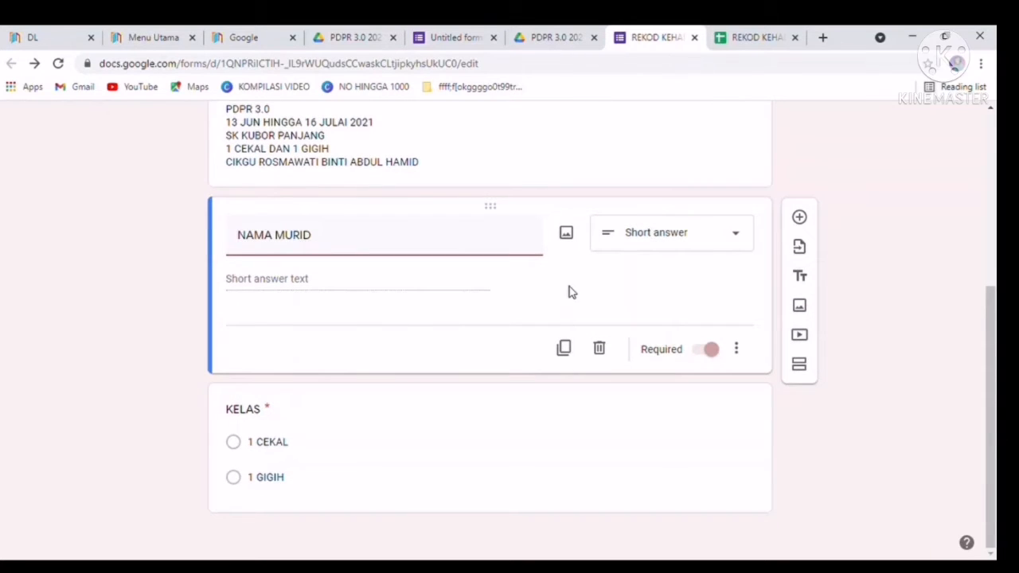
left_click(477, 458)
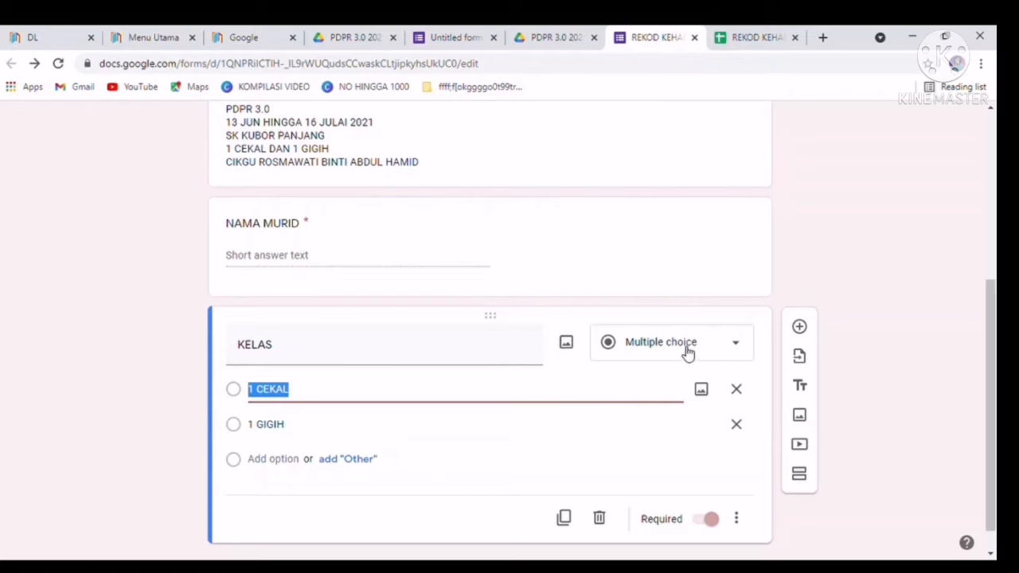
left_click(738, 352)
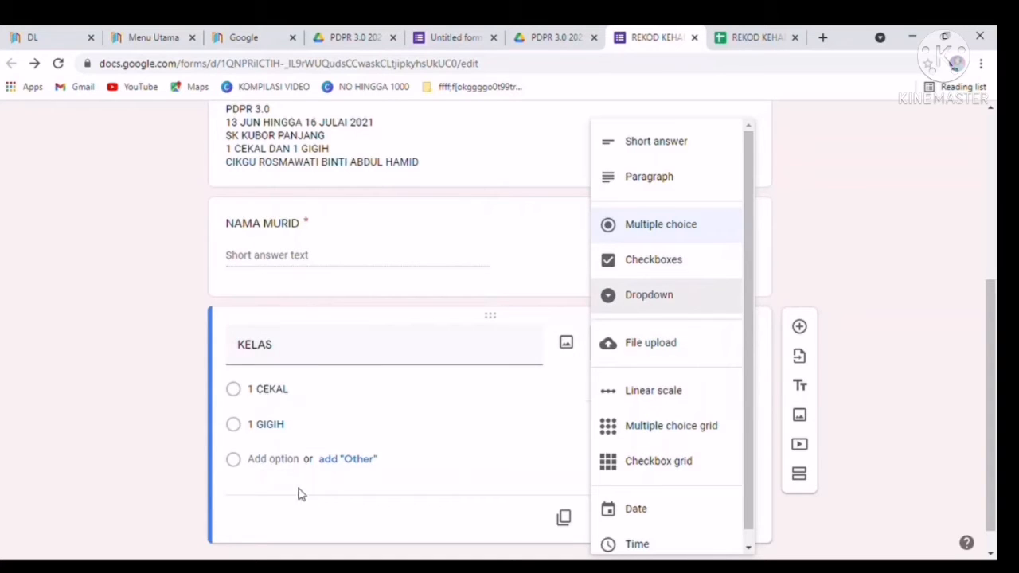
left_click(232, 490)
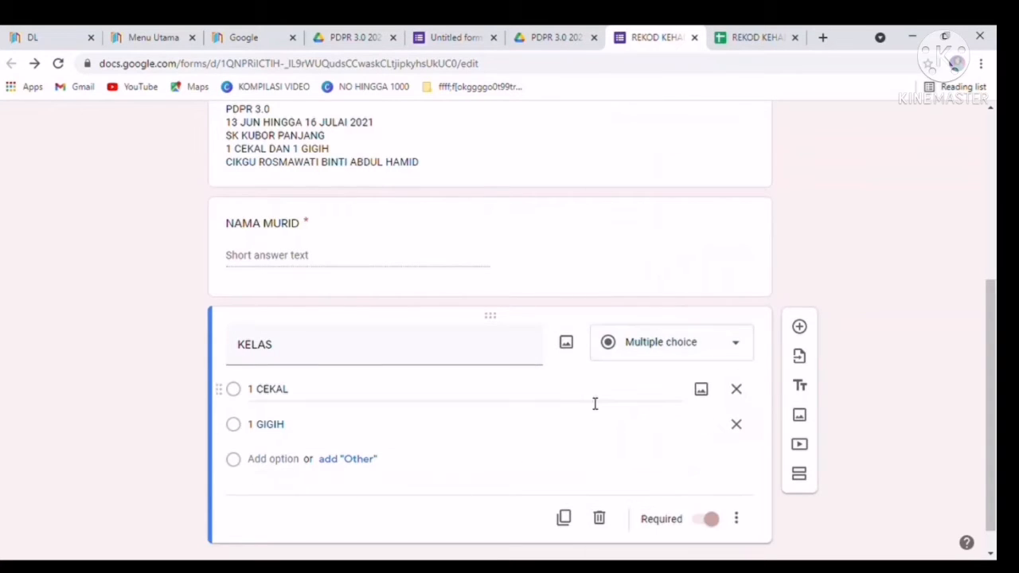
scroll(570, 408, "down", 1)
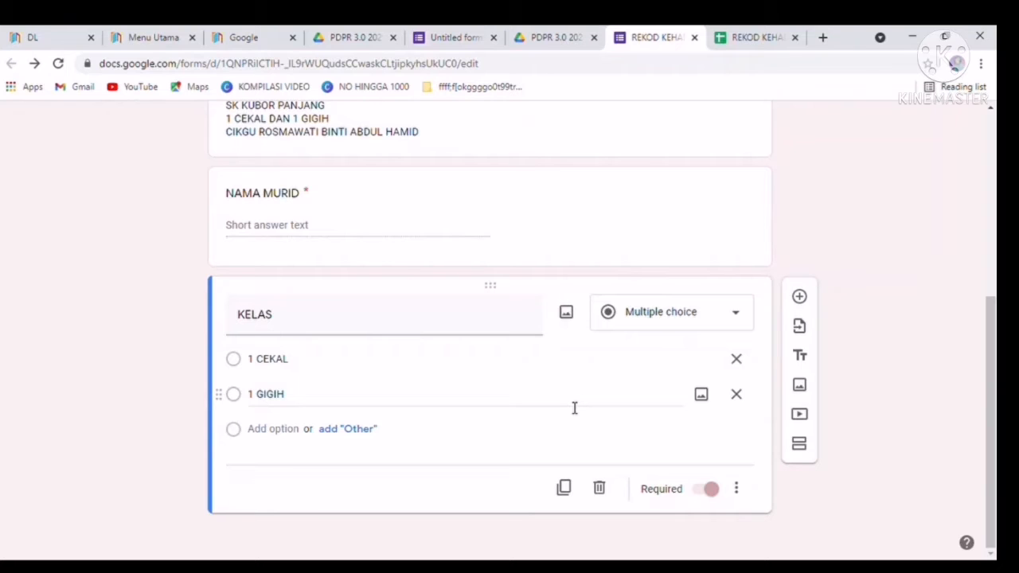
- Duplicate the KELAS question and title the copy "1. Sebut nilai tempat bagi digit bergaris bagi nombor"
left_click(567, 492)
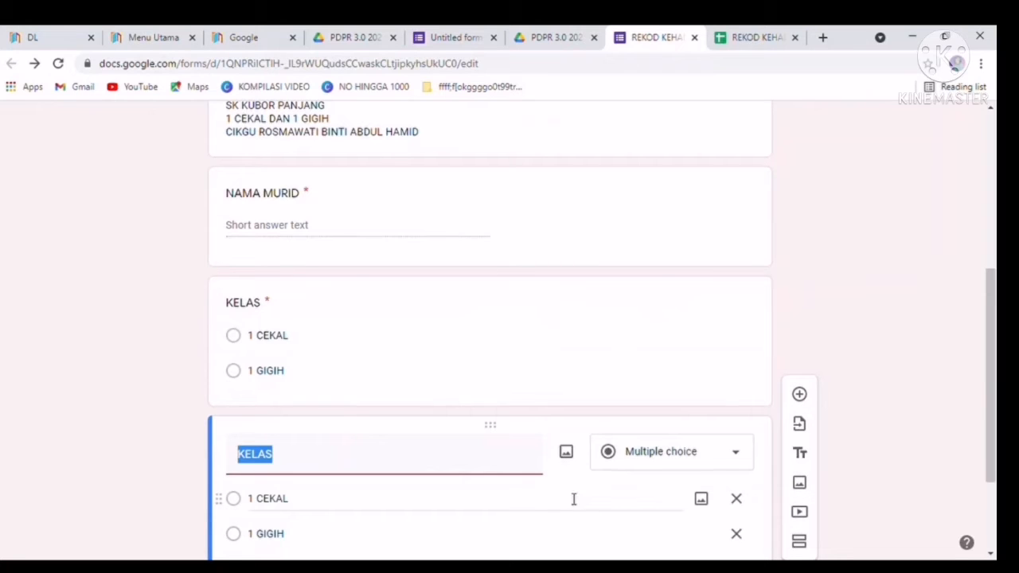
type("1.")
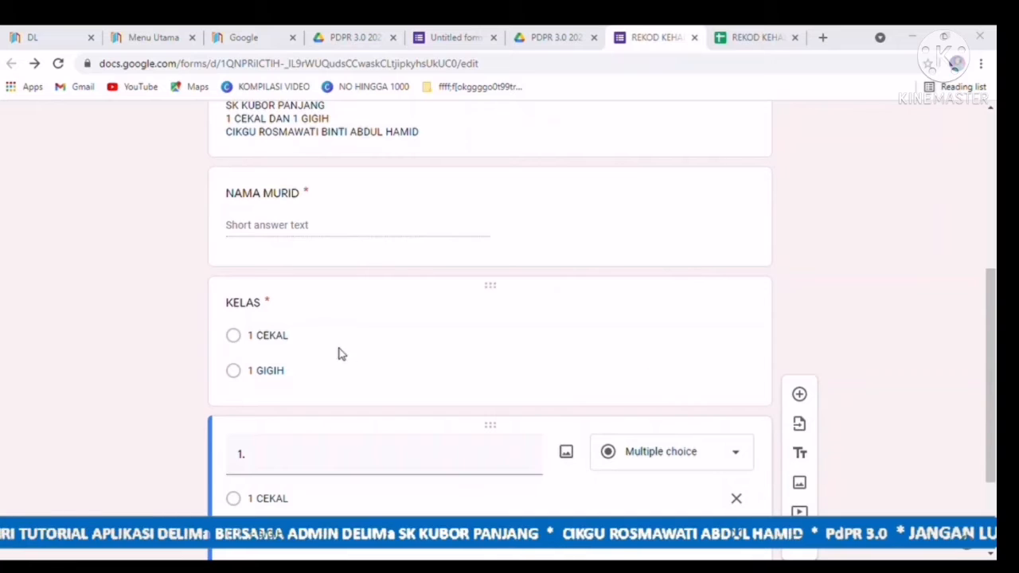
left_click(298, 459)
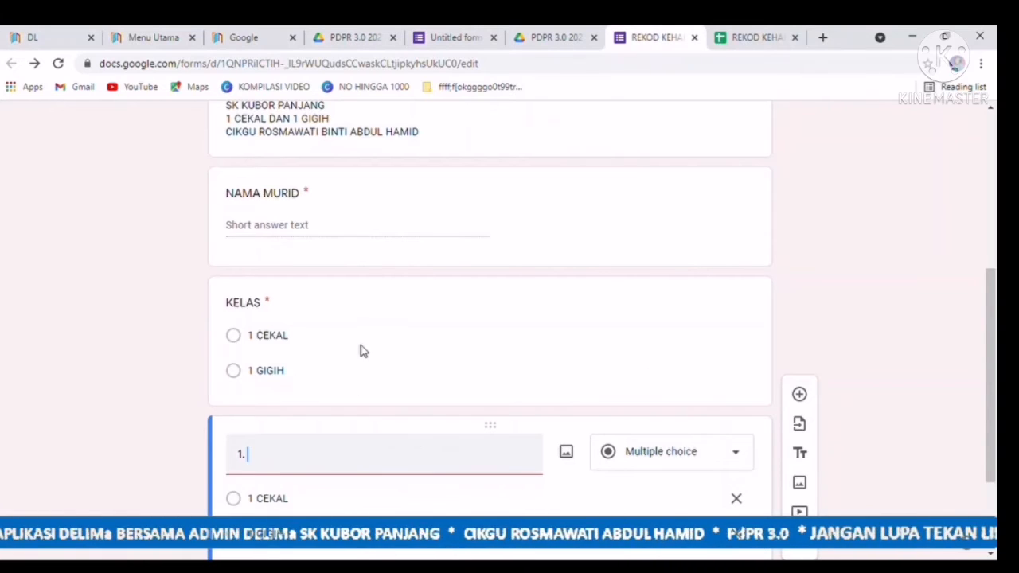
type("Sebut nilai tempat bagi digit bergaris")
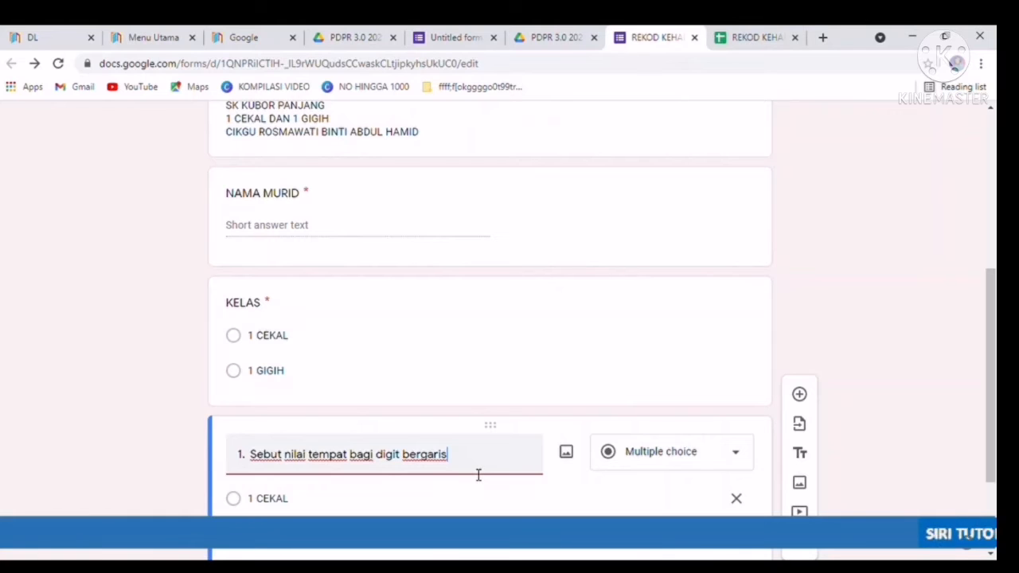
key("BackSpace")
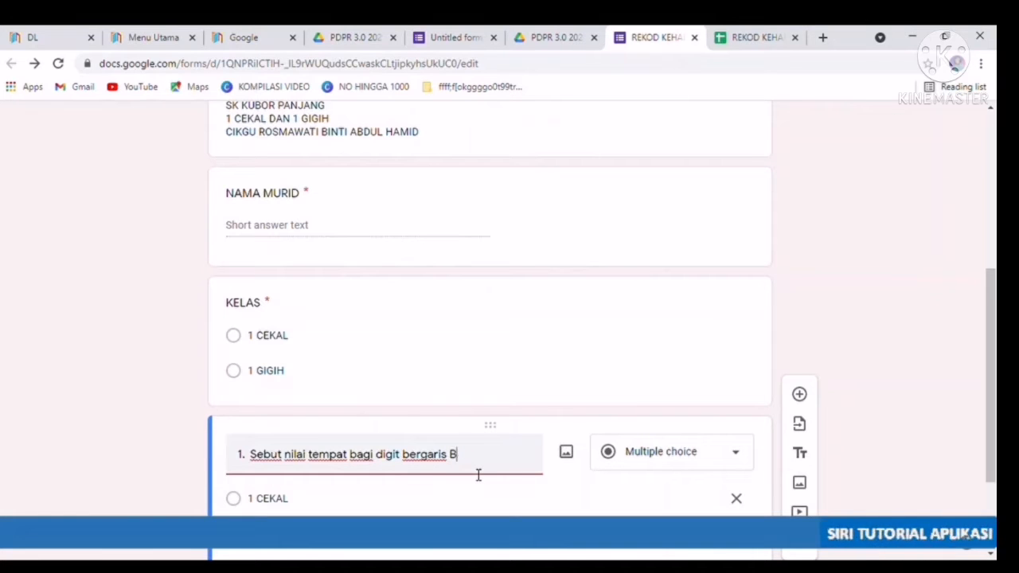
key("BackSpace")
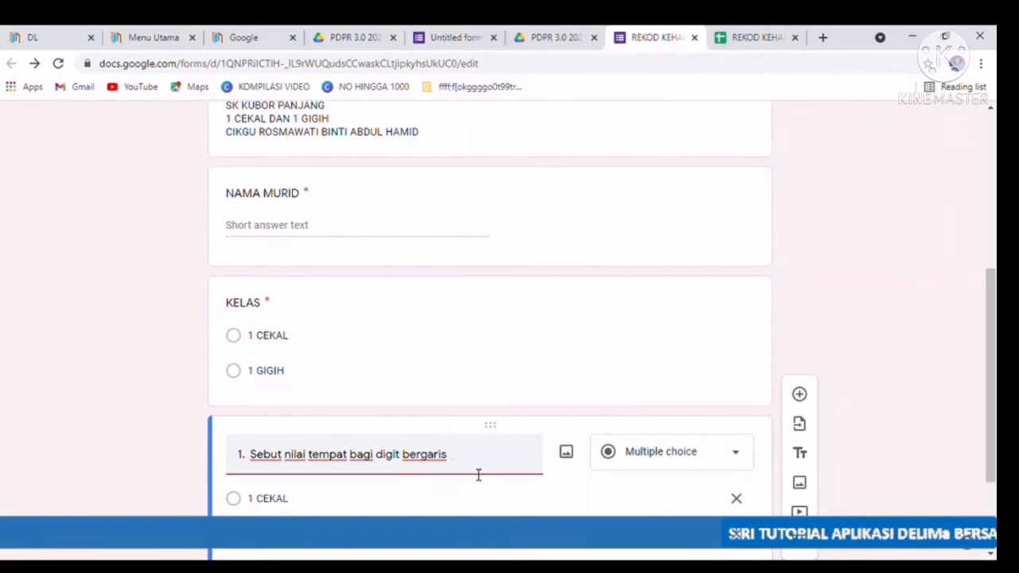
type("bagi ")
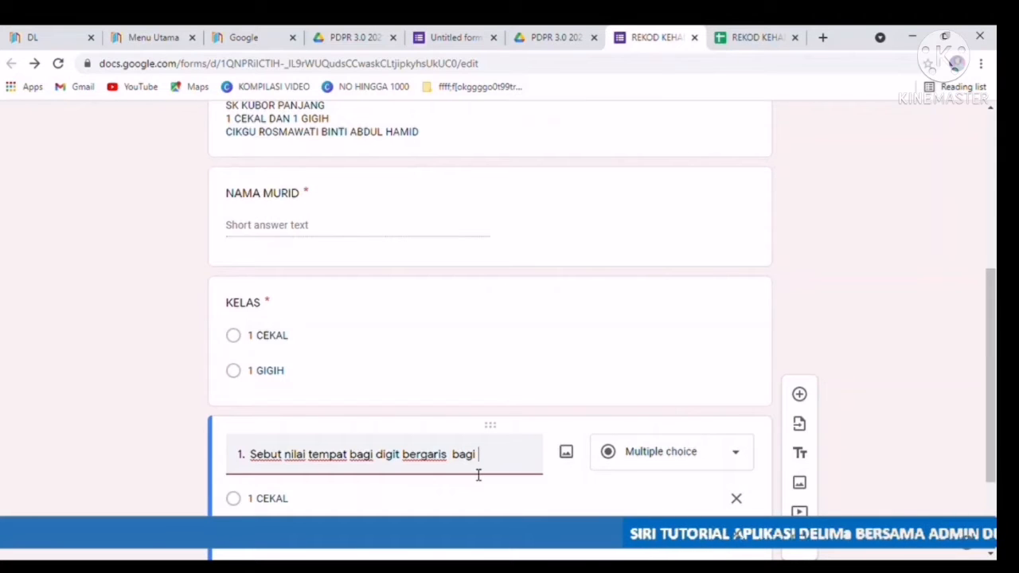
type("nombor")
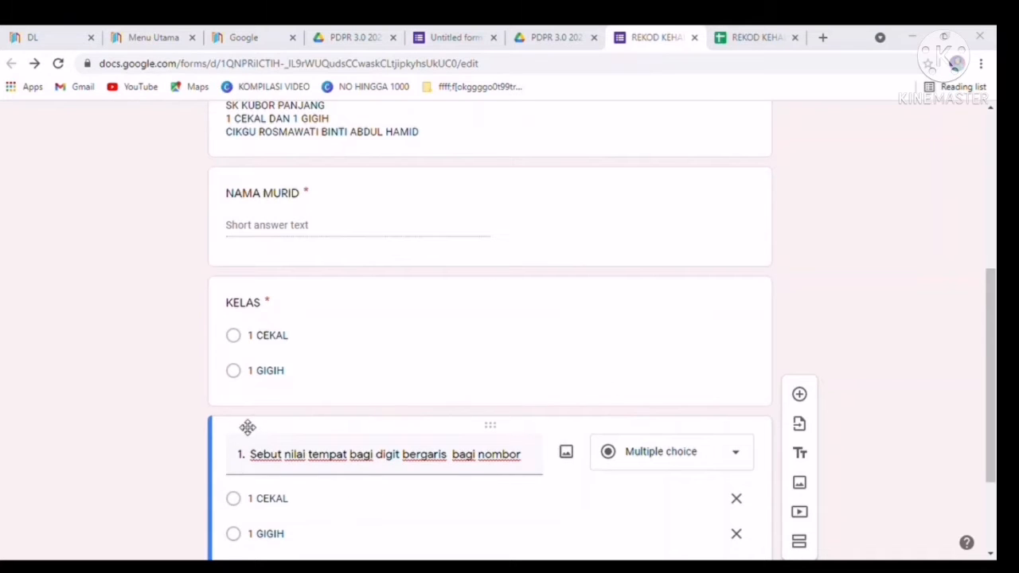
- Add the number 14 to the end of the question title and replace the word "bergaris" with 4
left_click(354, 469)
left_click(537, 466)
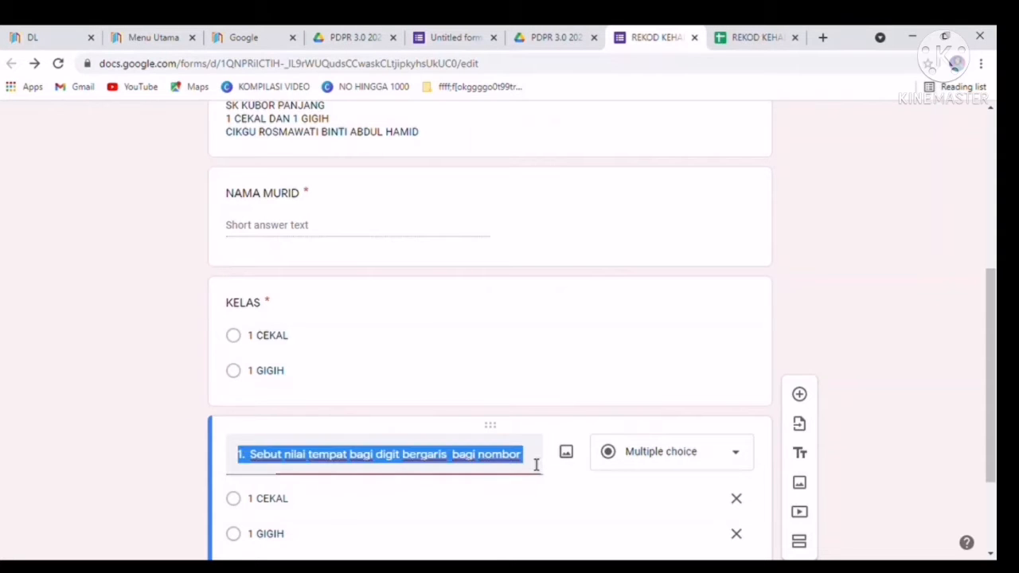
left_click(536, 465)
type("1")
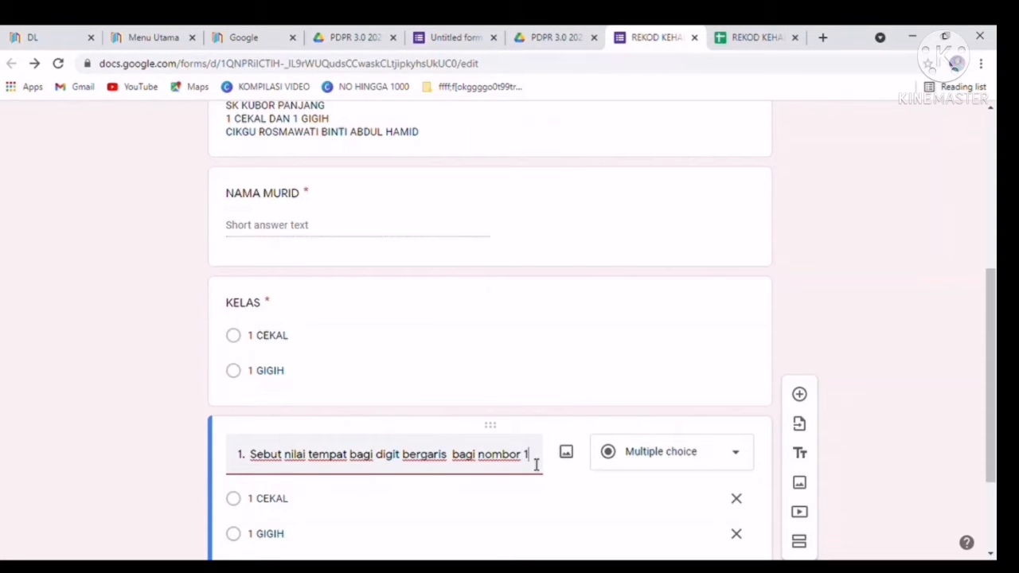
type("4")
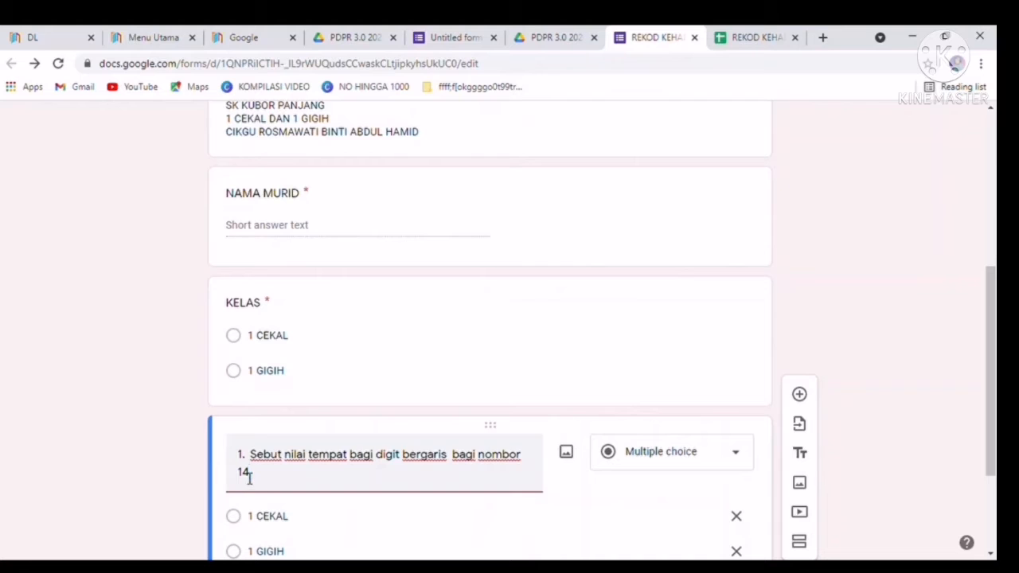
left_click_drag(244, 476, 260, 483)
scroll(417, 471, "down", 1)
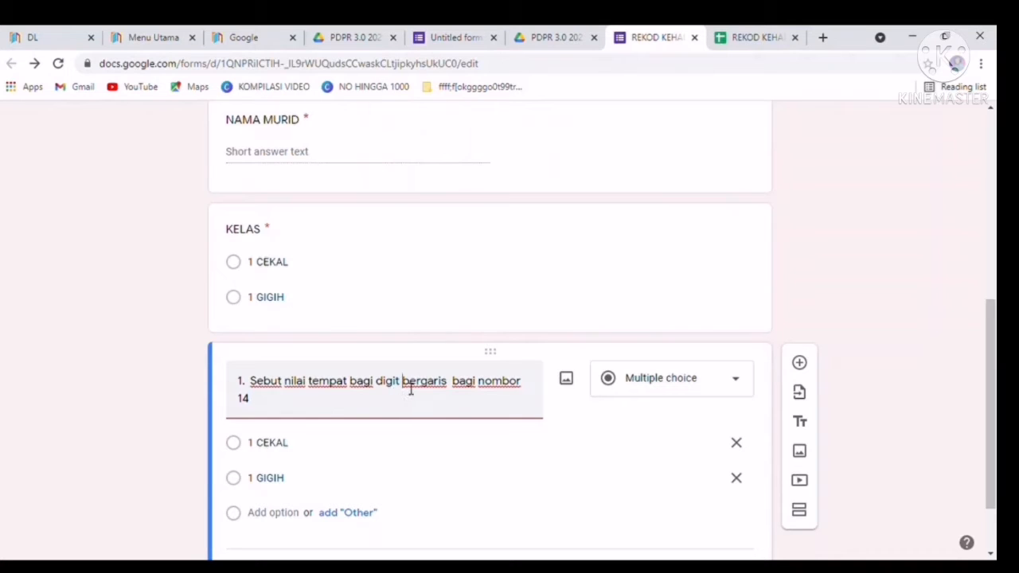
left_click_drag(410, 387, 456, 390)
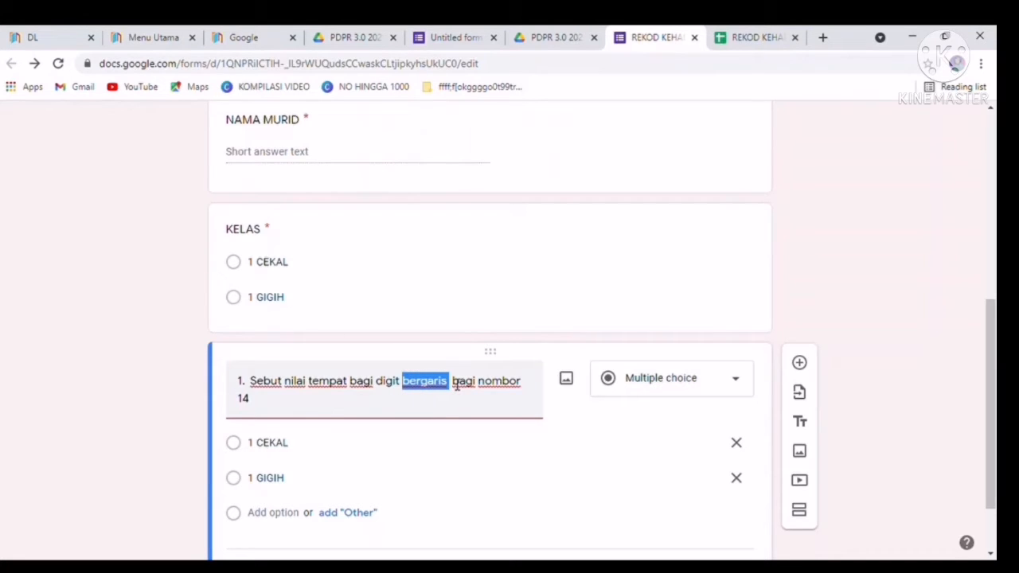
type("4")
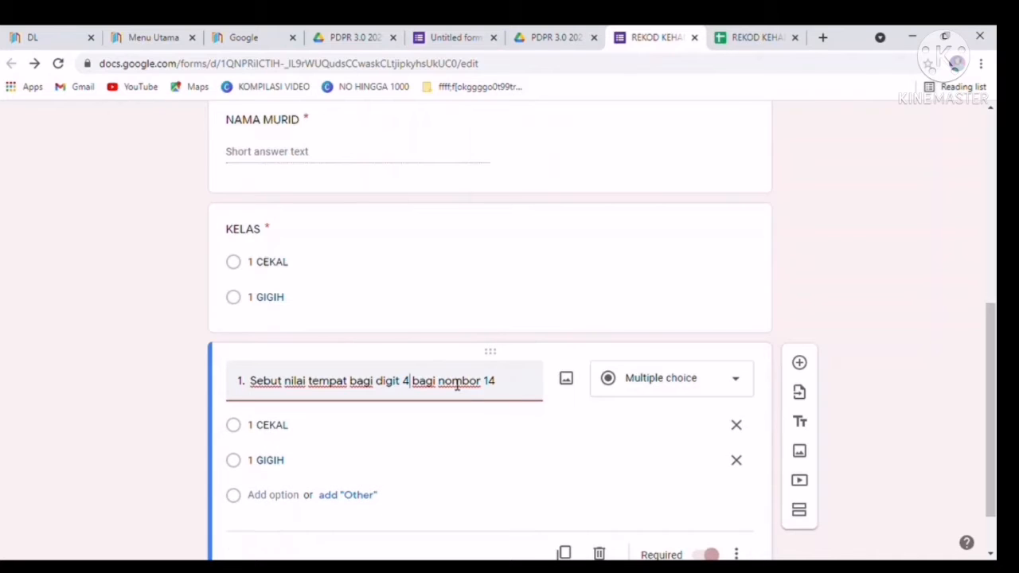
- Replace the two answer options of question 1 with "sa" and "puluh"
left_click(283, 426)
type("sa")
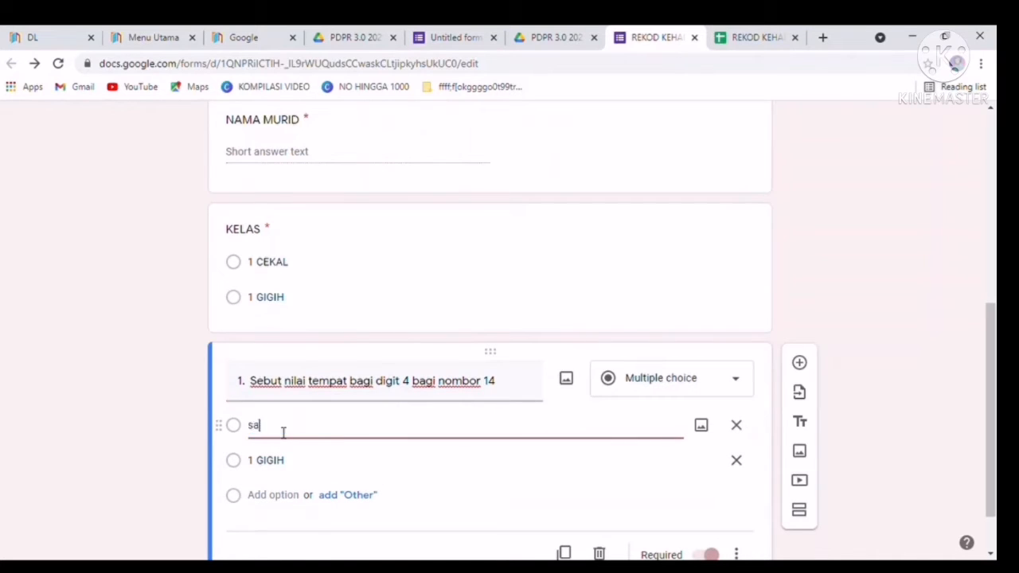
left_click(268, 464)
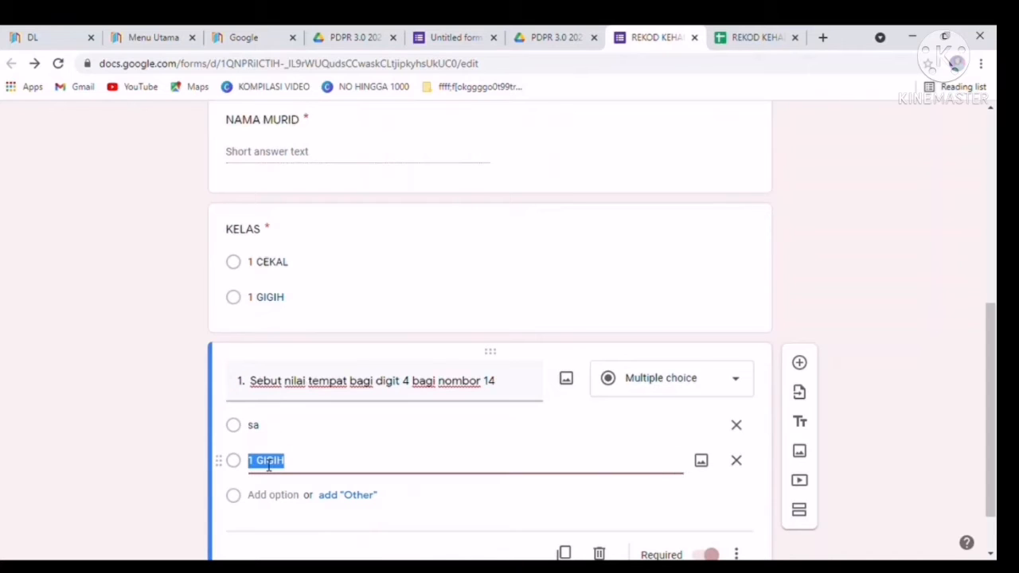
type("puluh")
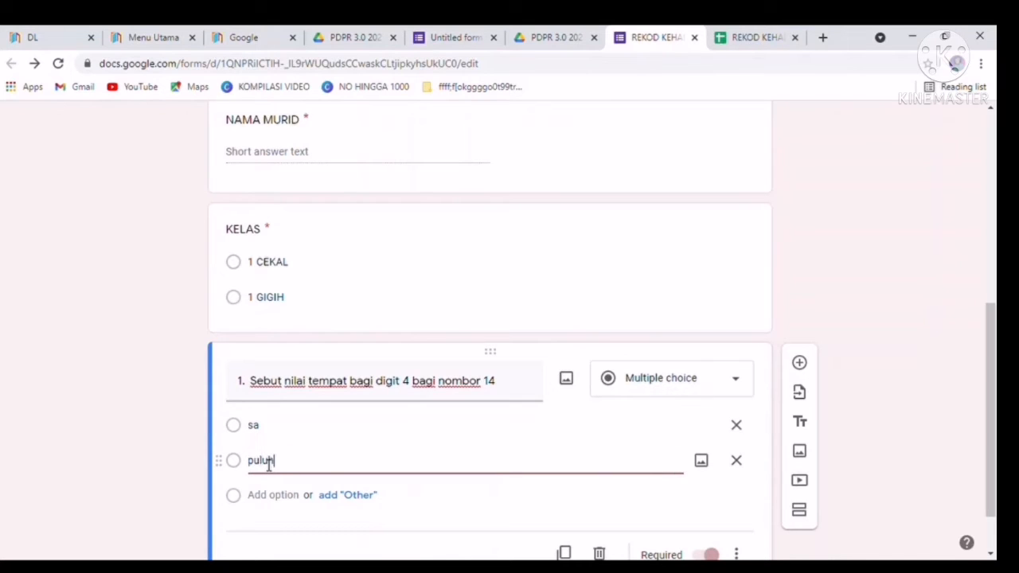
scroll(509, 467, "down", 1)
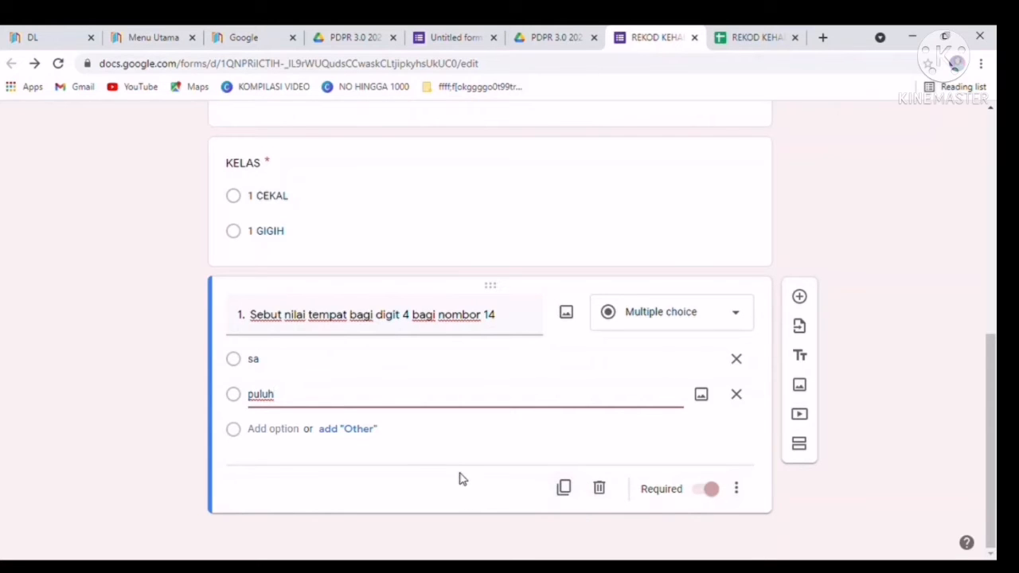
- Turn the form into a quiz in its settings and save the change
scroll(448, 464, "up", 5)
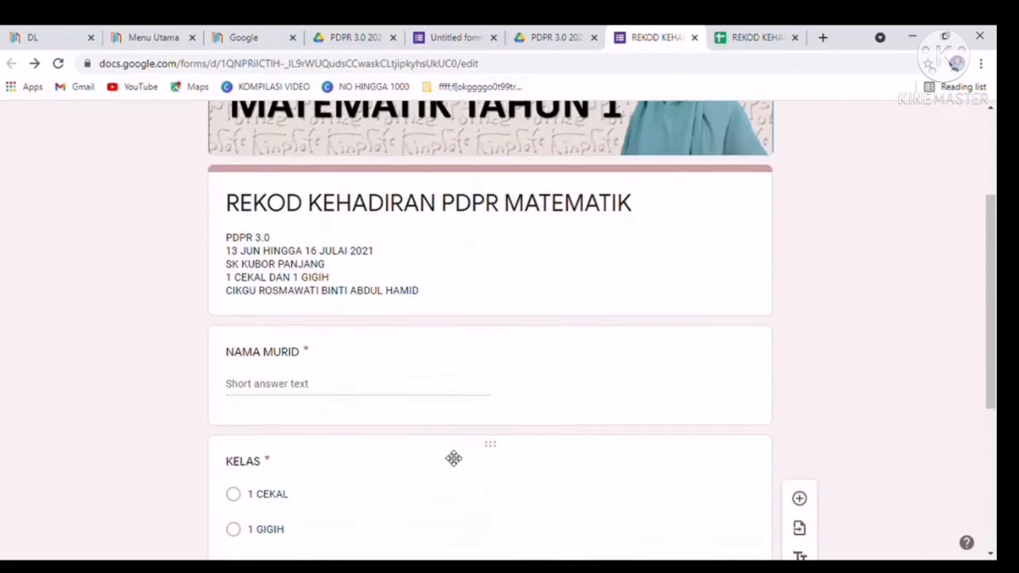
scroll(493, 350, "up", 2)
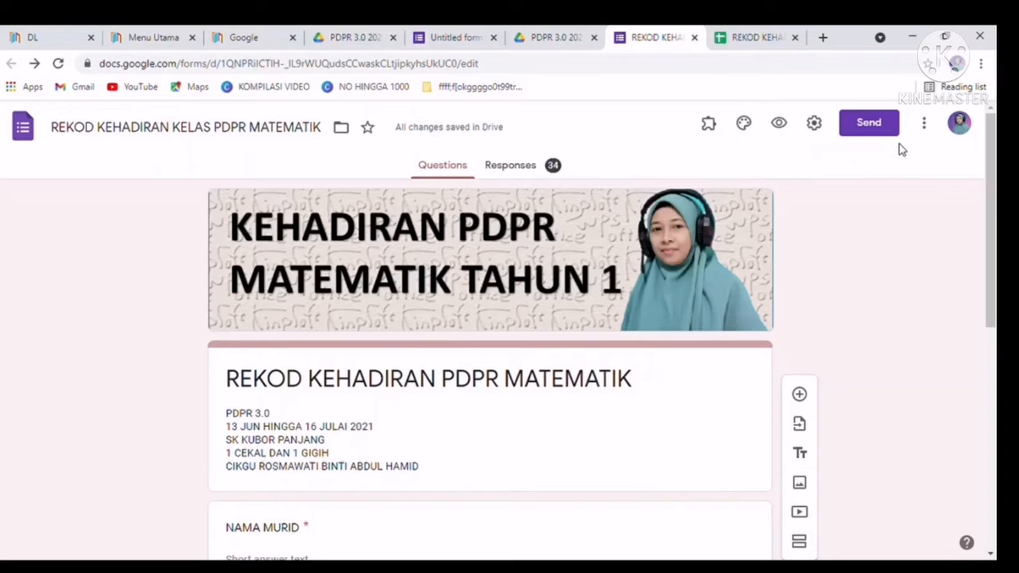
left_click(812, 126)
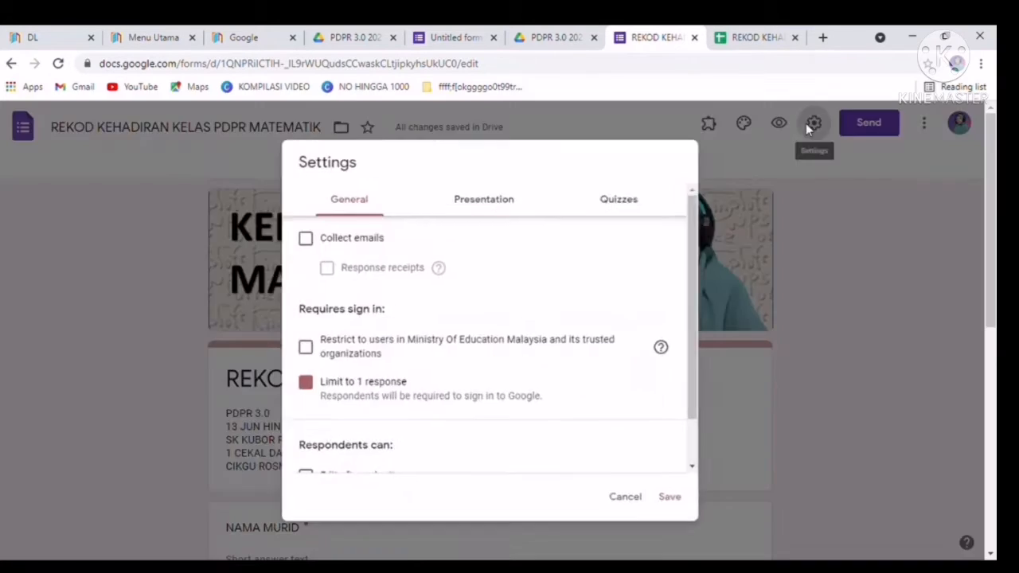
left_click(635, 199)
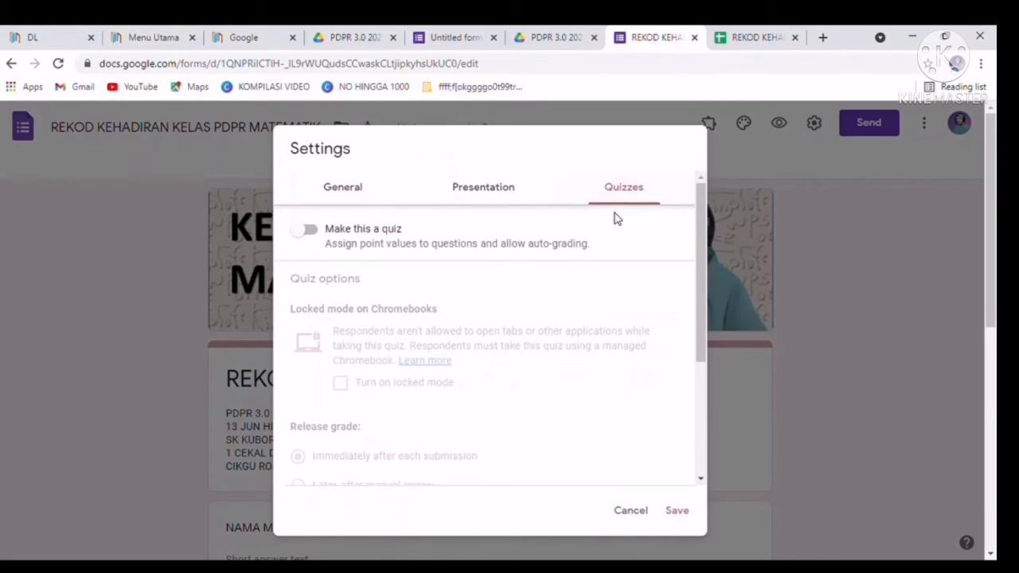
left_click(306, 230)
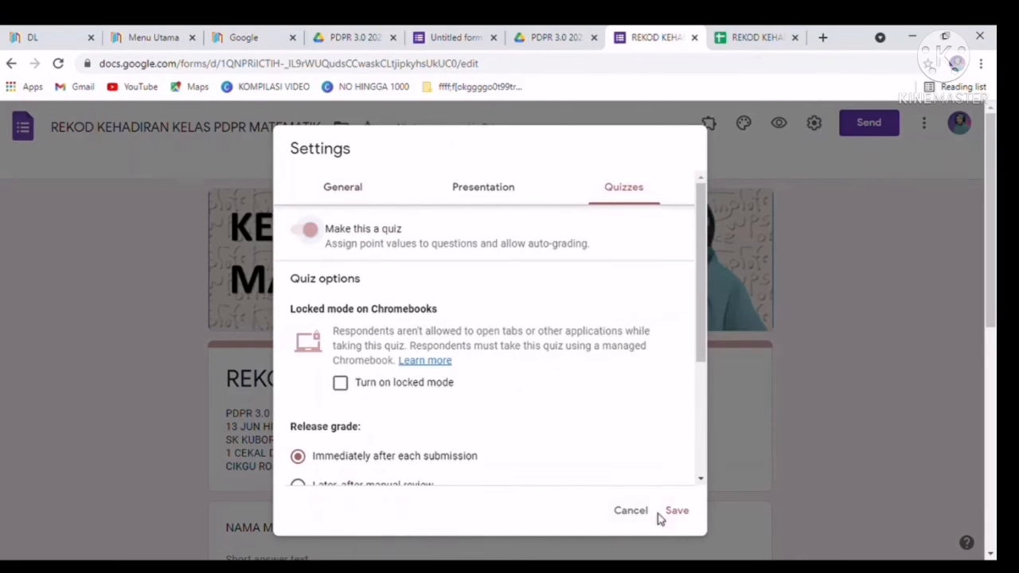
left_click(686, 517)
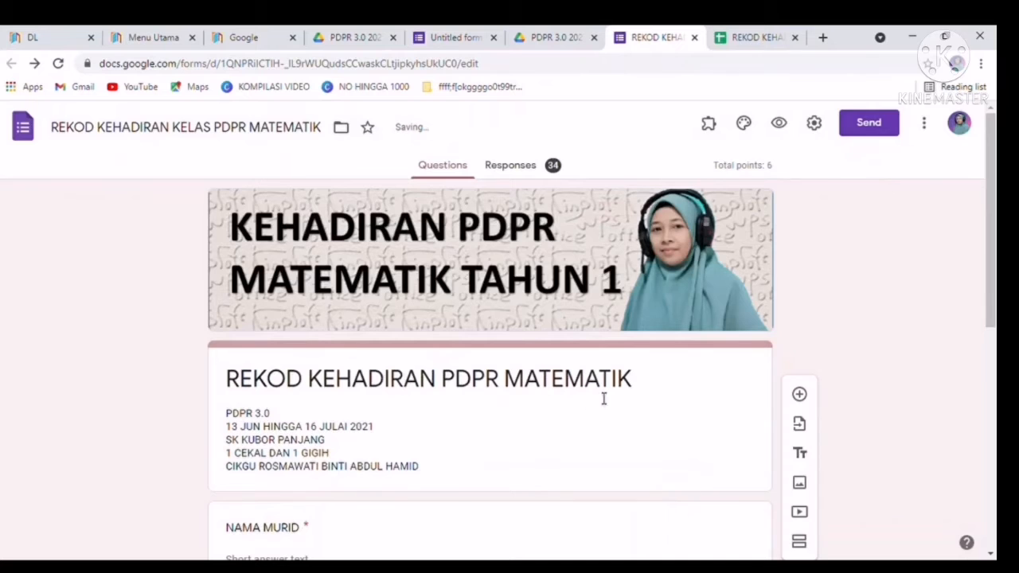
- Mark "sa" as the correct answer in question 1's answer key, worth 2 points
scroll(616, 406, "down", 6)
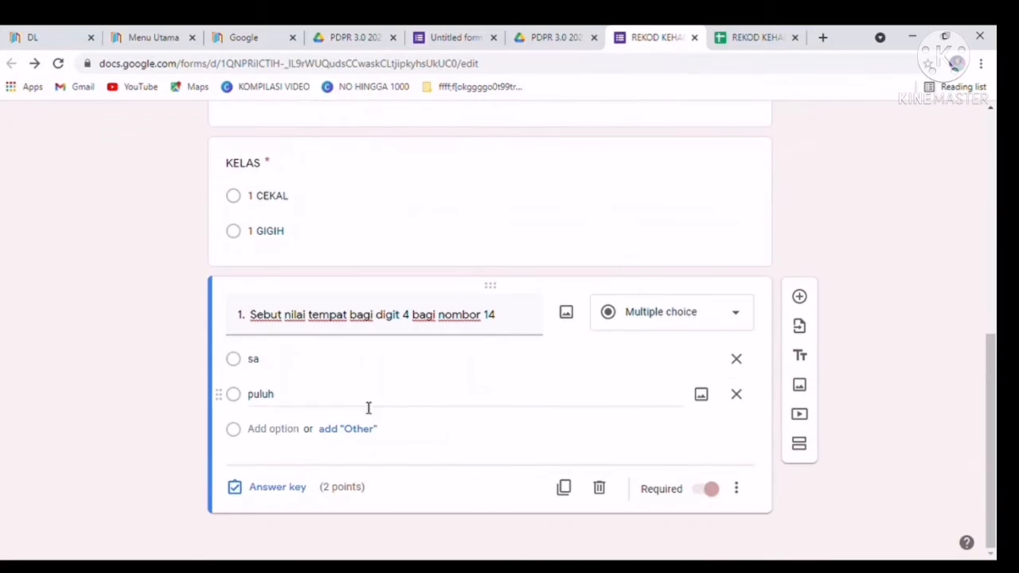
left_click(278, 488)
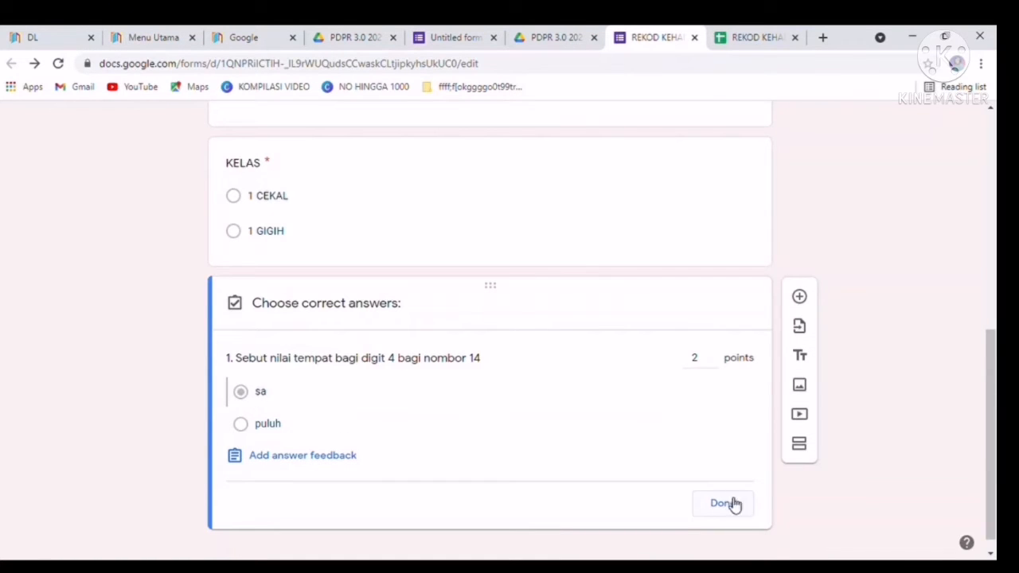
left_click(714, 354)
left_click(712, 363)
left_click(731, 507)
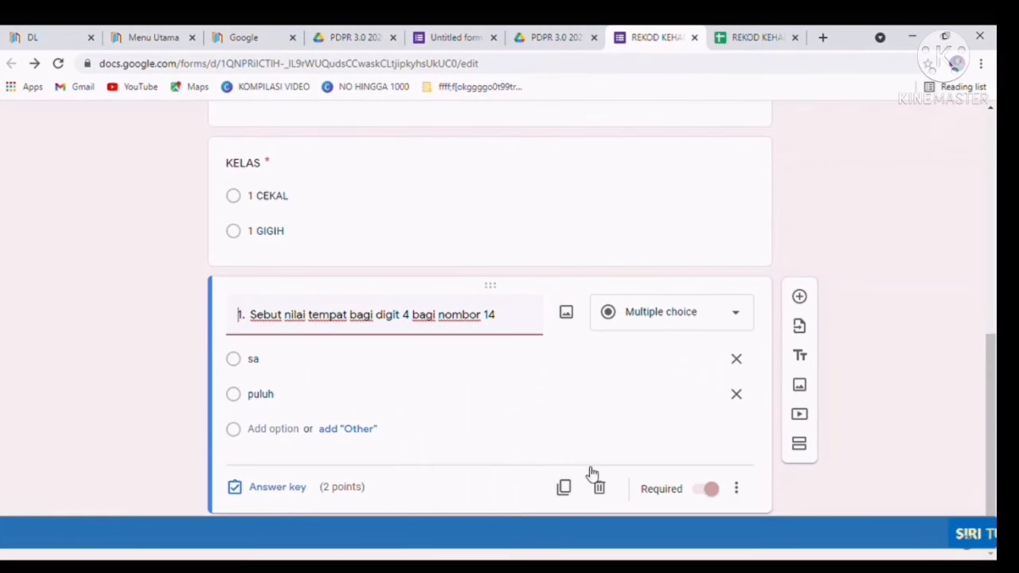
scroll(597, 432, "up", 15)
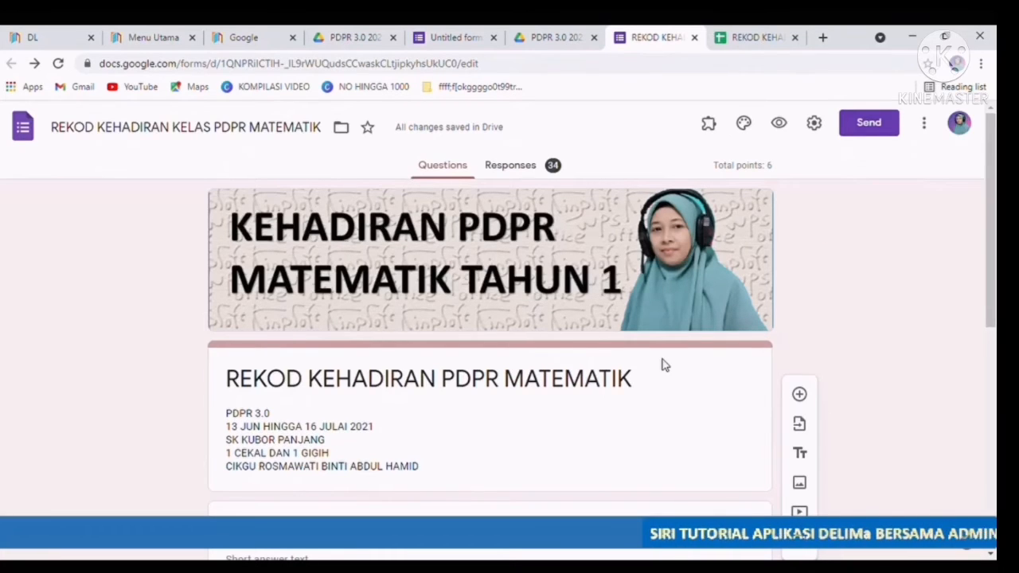
scroll(664, 364, "down", 4)
scroll(664, 364, "up", 4)
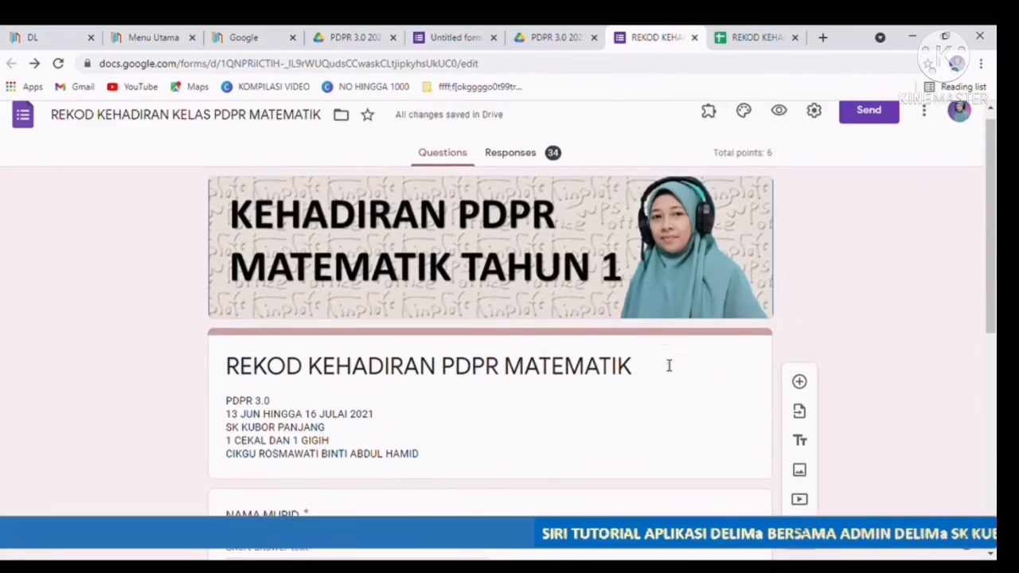
scroll(664, 364, "down", 5)
scroll(665, 365, "up", 5)
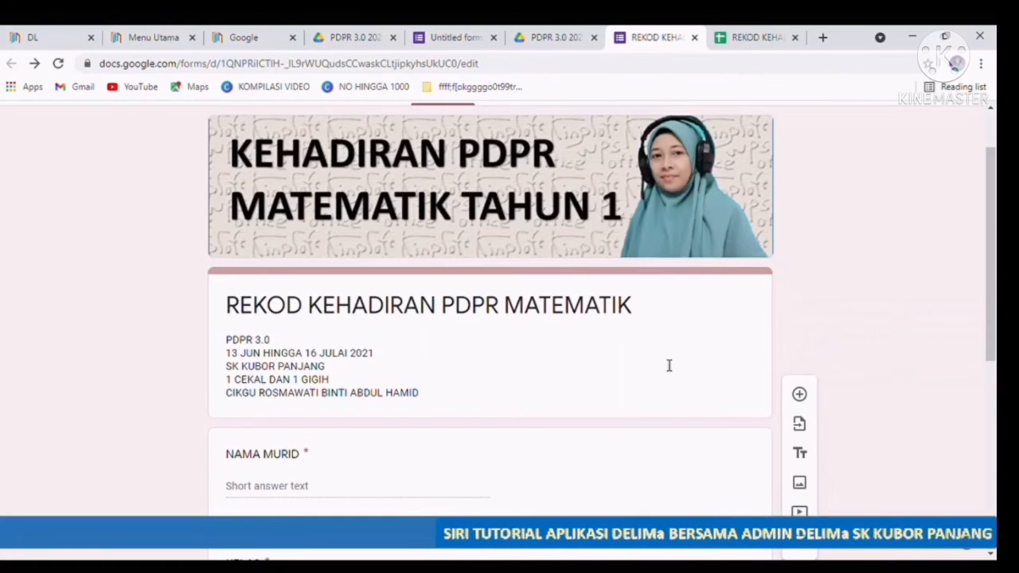
scroll(532, 362, "up", 1)
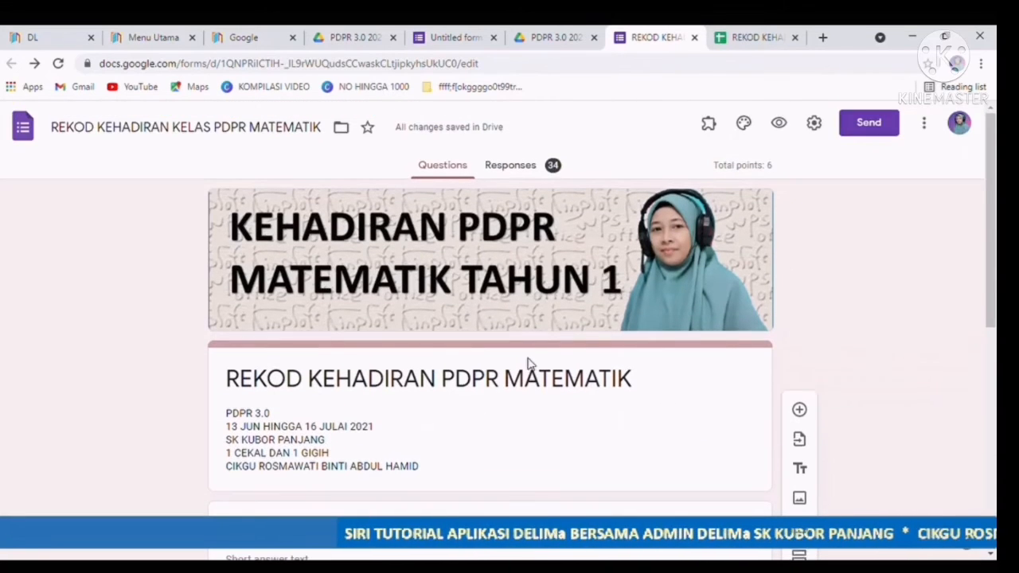
- Review the form's response summary and open the linked spreadsheet of responses
left_click(514, 164)
scroll(480, 373, "down", 5)
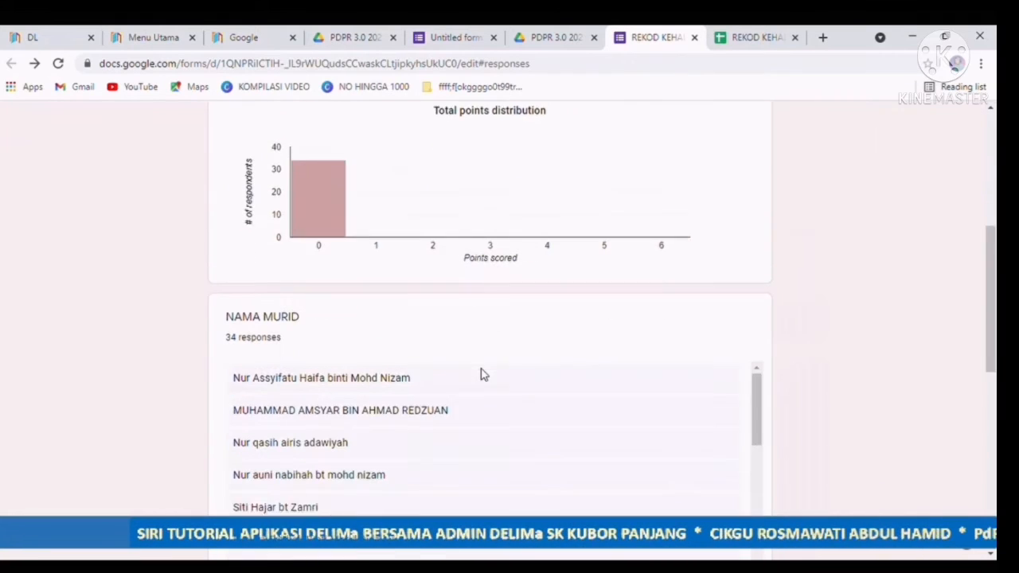
scroll(480, 373, "up", 5)
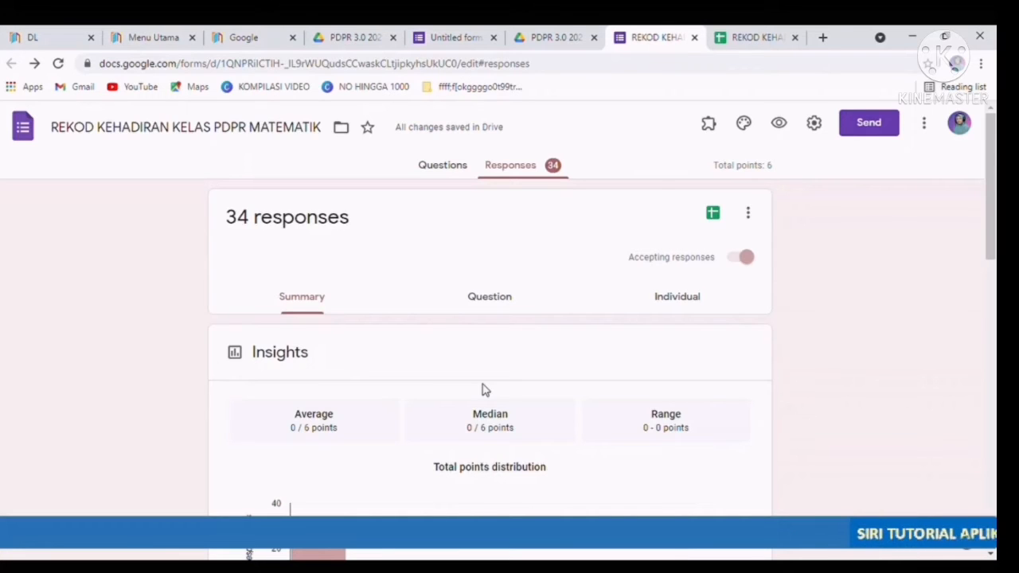
left_click(714, 214)
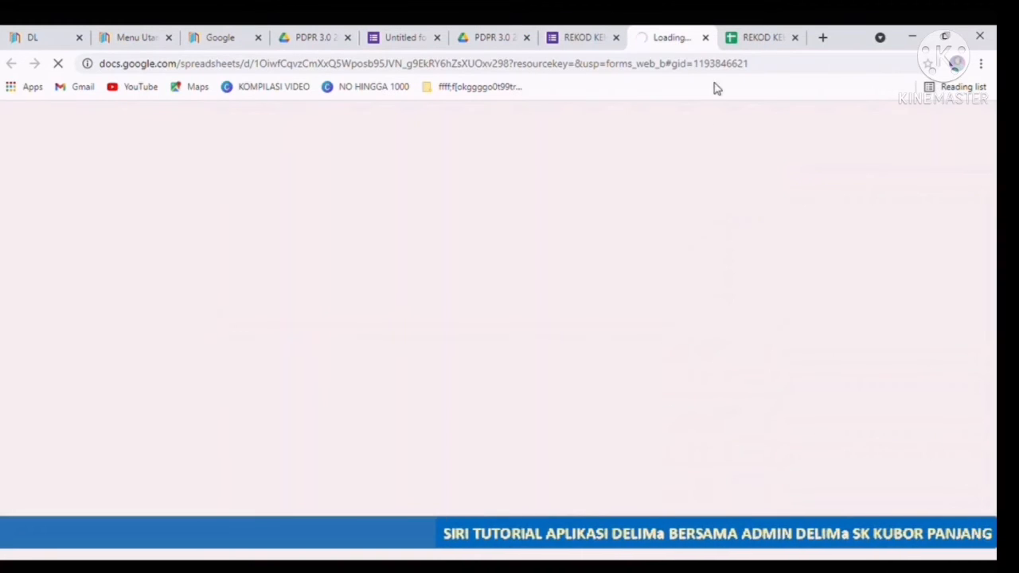
left_click(732, 40)
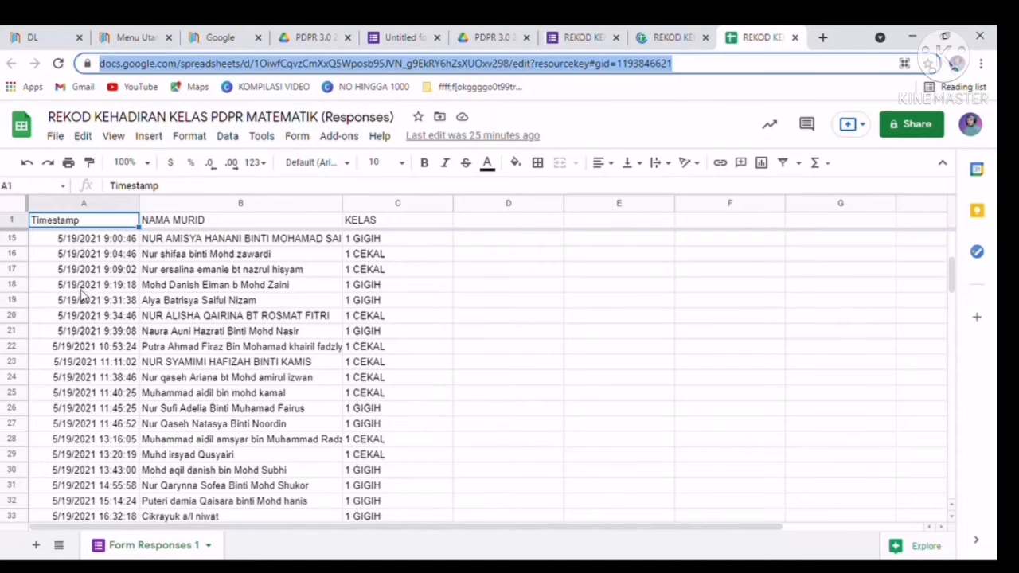
- Look through the student names, classes and new score column in the response spreadsheet
scroll(83, 286, "down", 2)
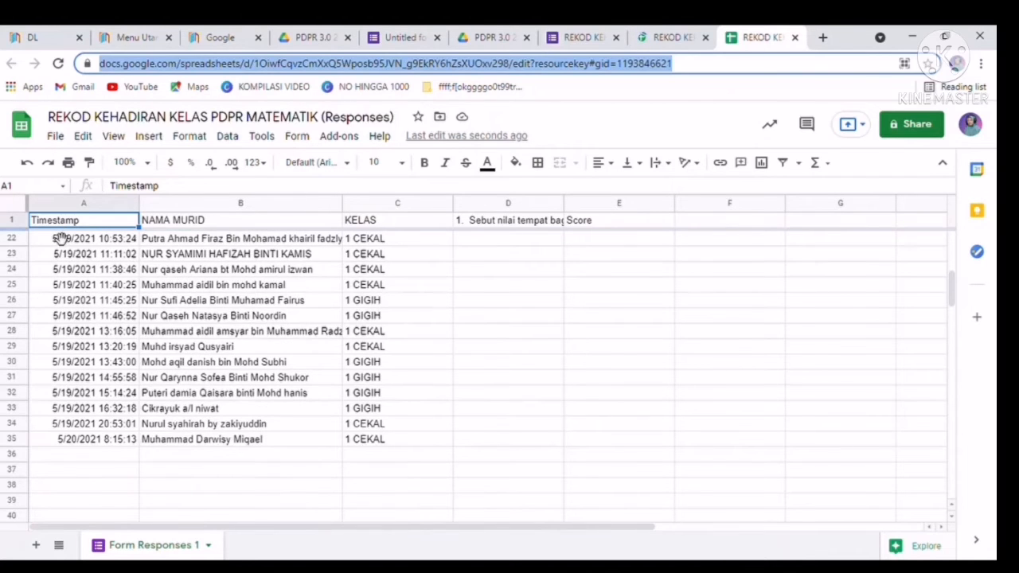
scroll(87, 396, "up", 6)
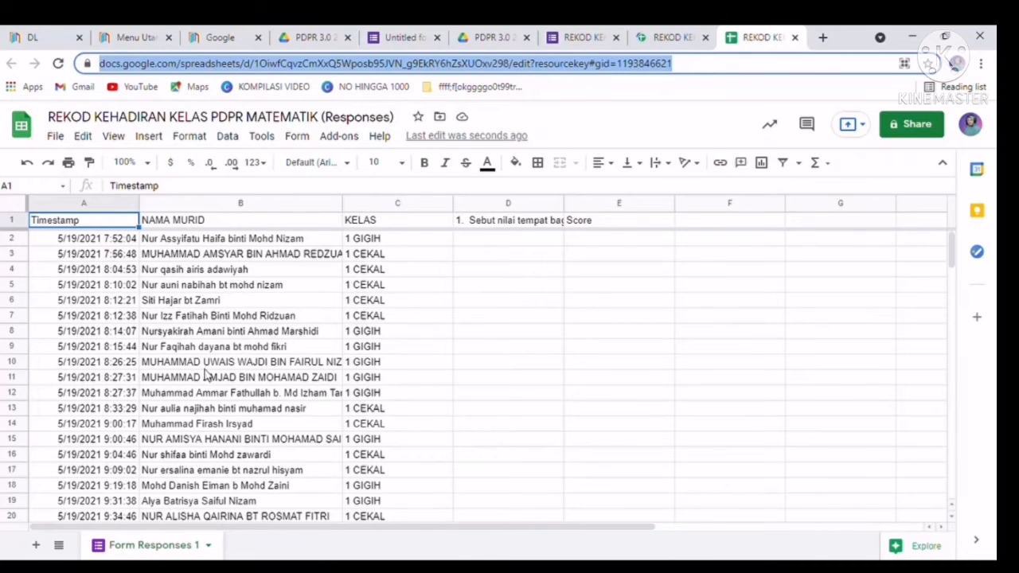
scroll(227, 350, "down", 6)
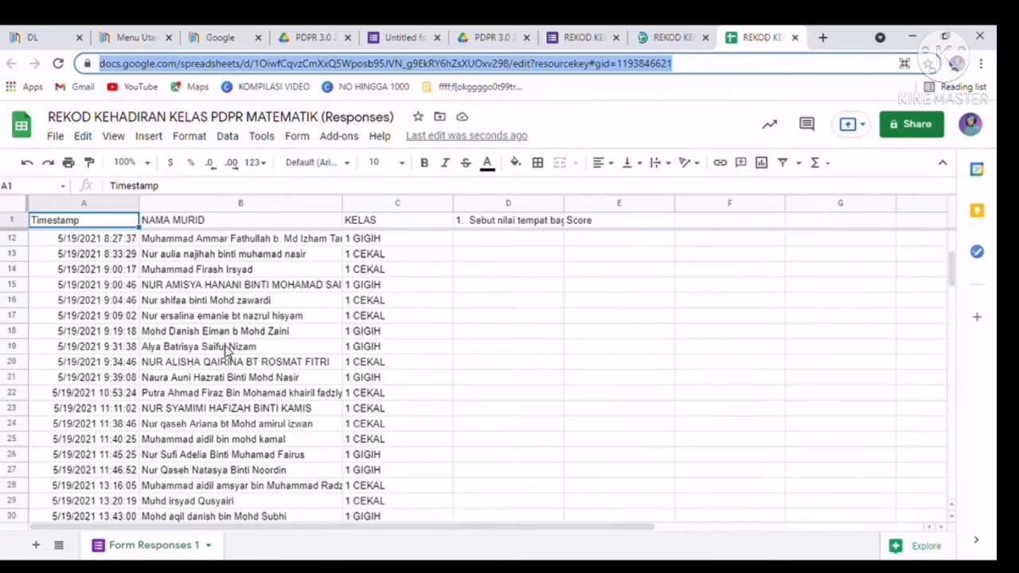
scroll(227, 350, "up", 6)
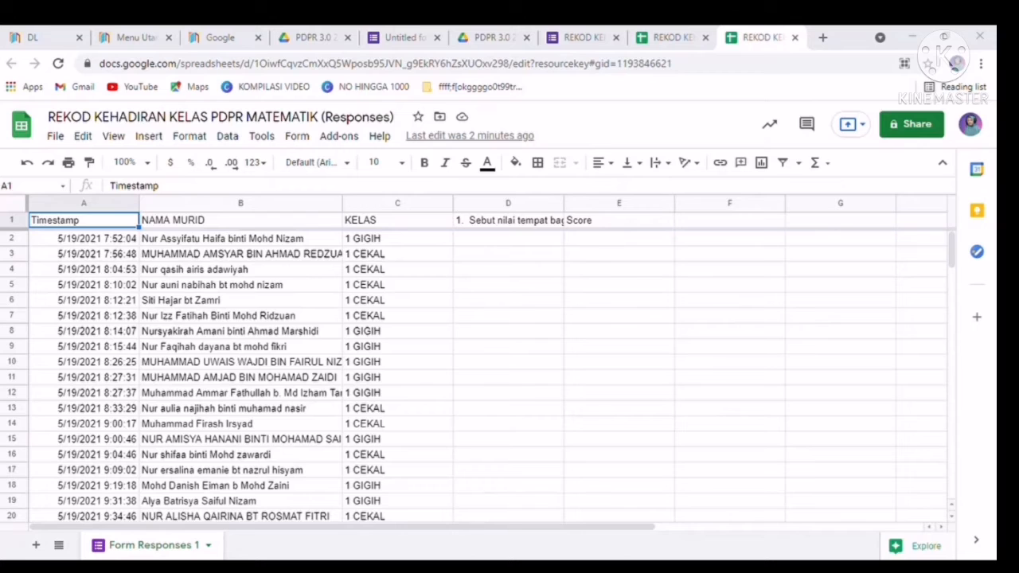
key("ctrl+l")
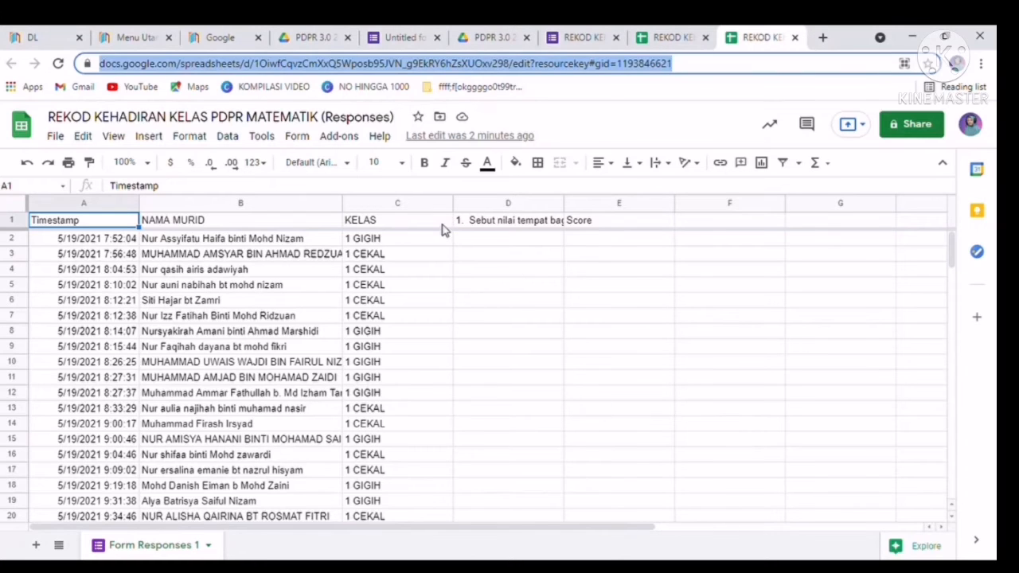
- Return to the mathematics attendance form and turn off Limit to 1 response in its general settings
left_click(561, 39)
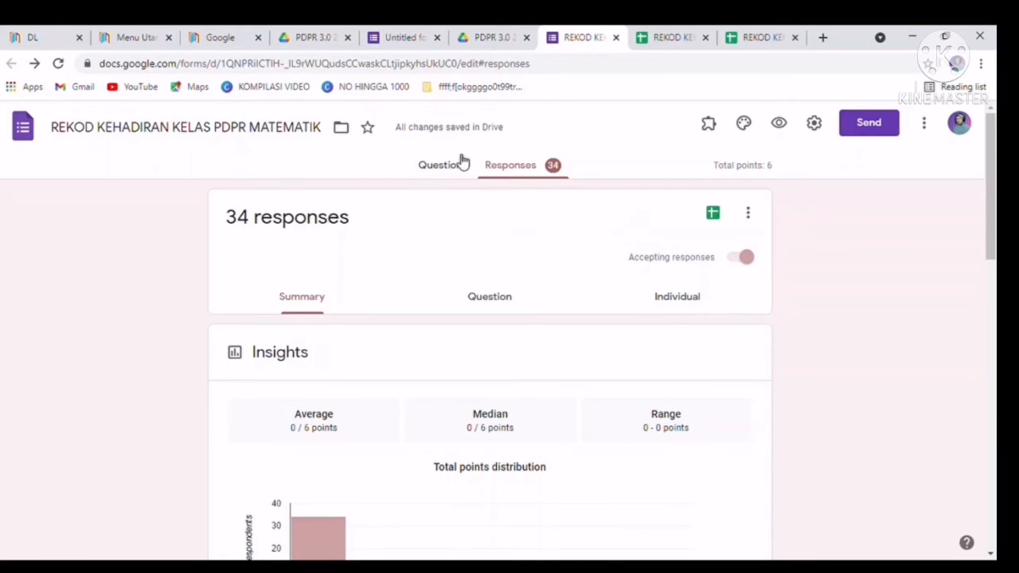
left_click(810, 127)
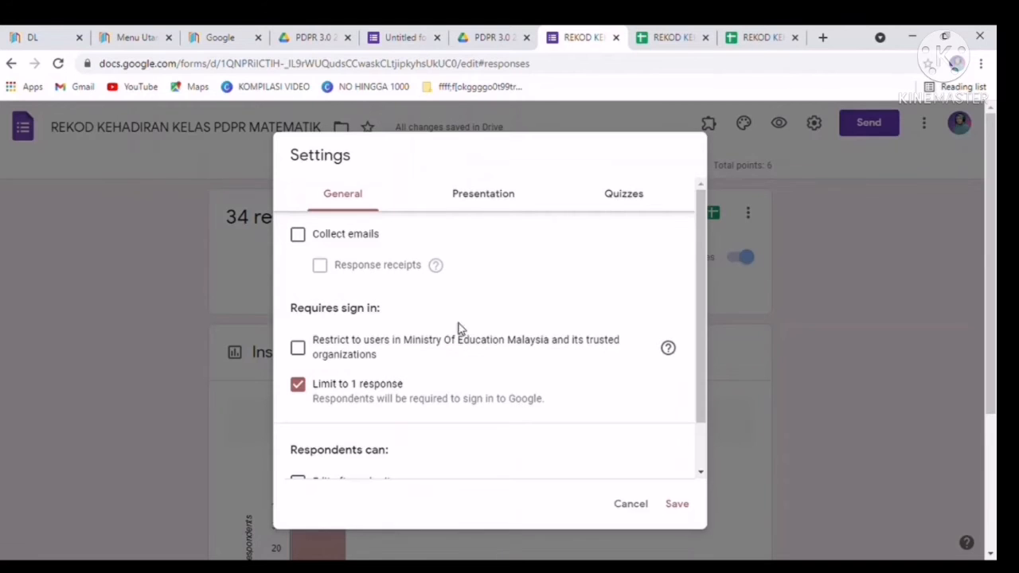
scroll(509, 319, "down", 1)
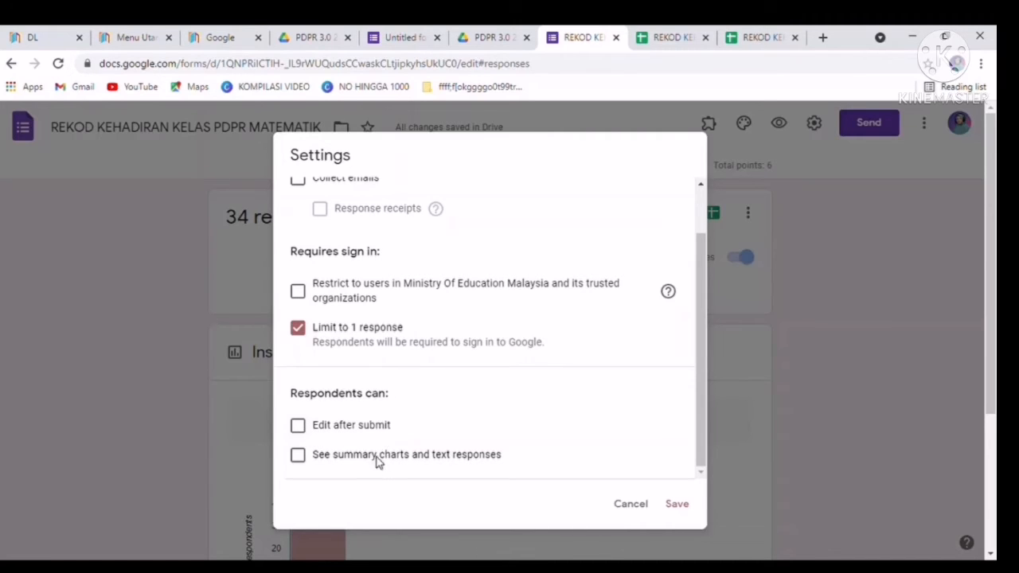
left_click(298, 425)
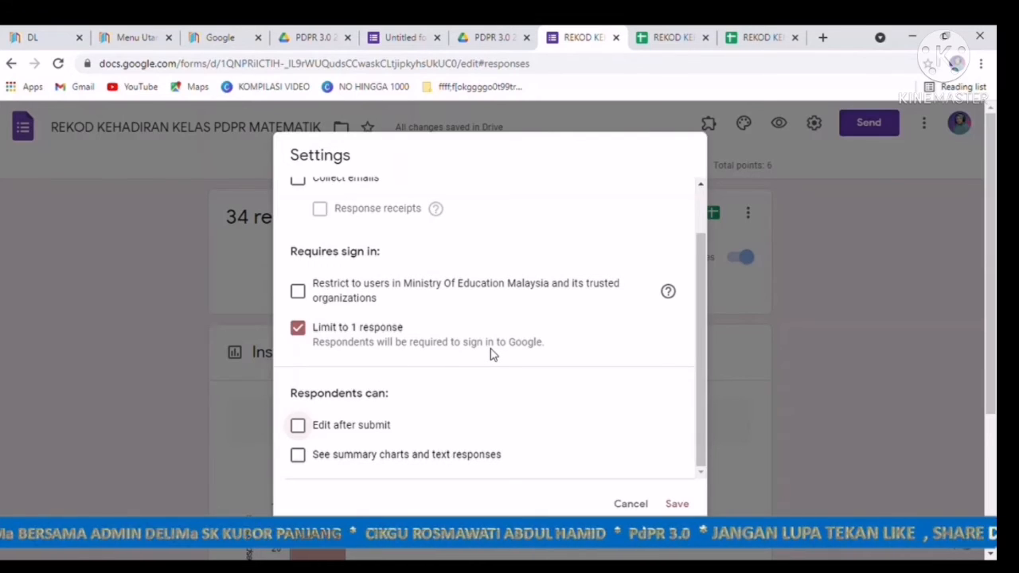
left_click(299, 329)
scroll(565, 412, "up", 1)
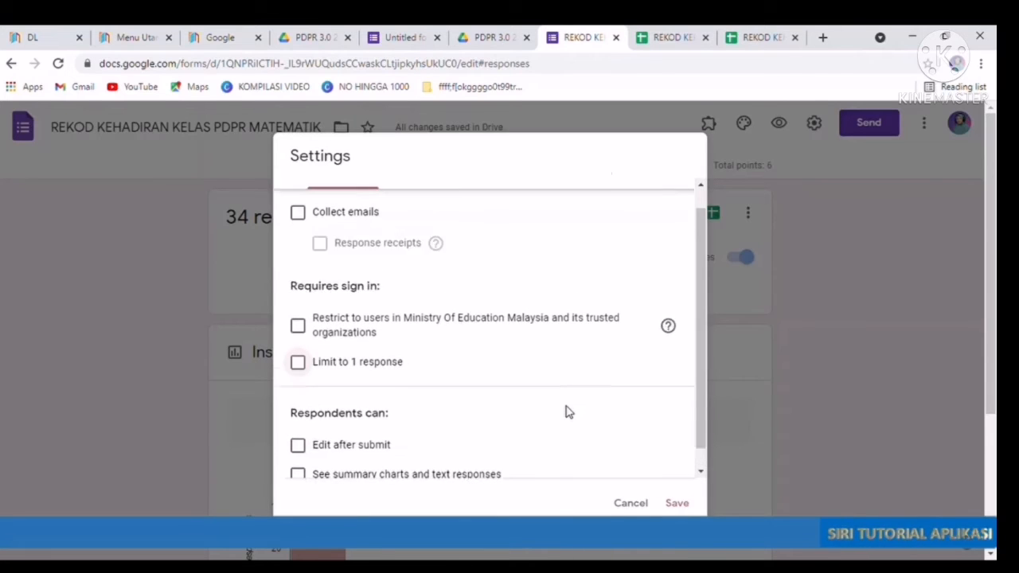
scroll(565, 412, "up", 1)
- Turn off the link to submit another response in the presentation settings and review the quiz options
left_click(480, 195)
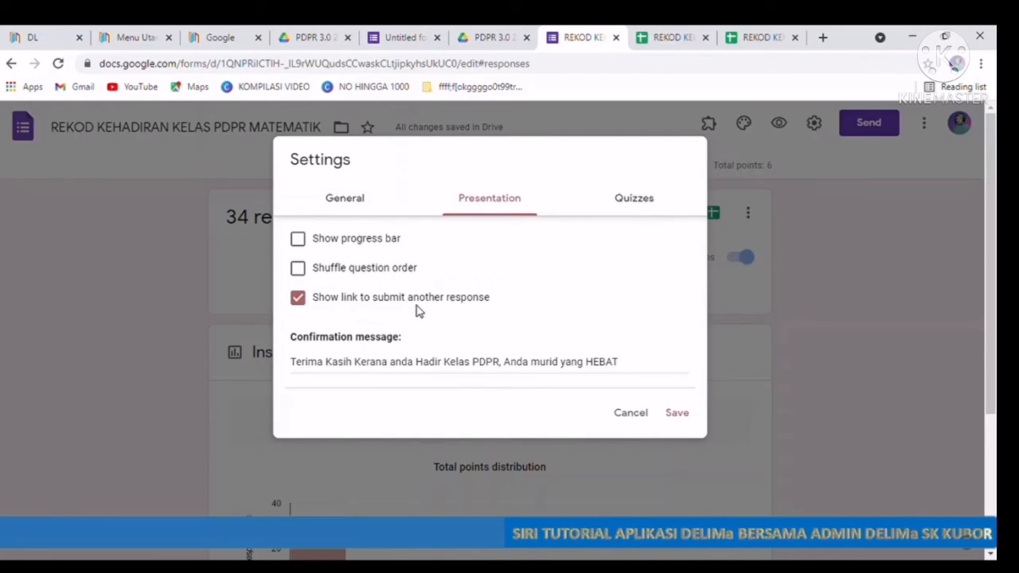
left_click(299, 300)
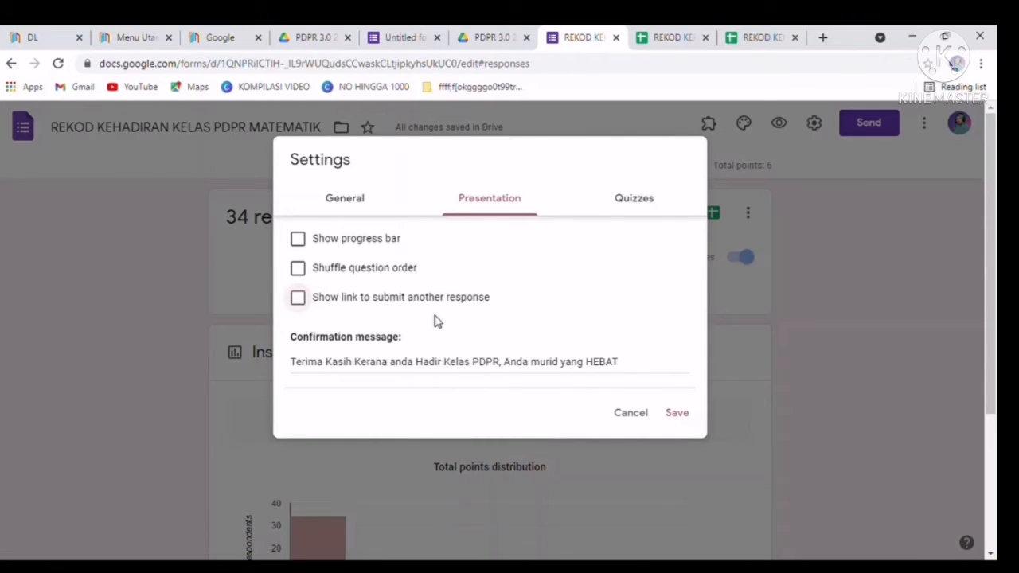
left_click(630, 202)
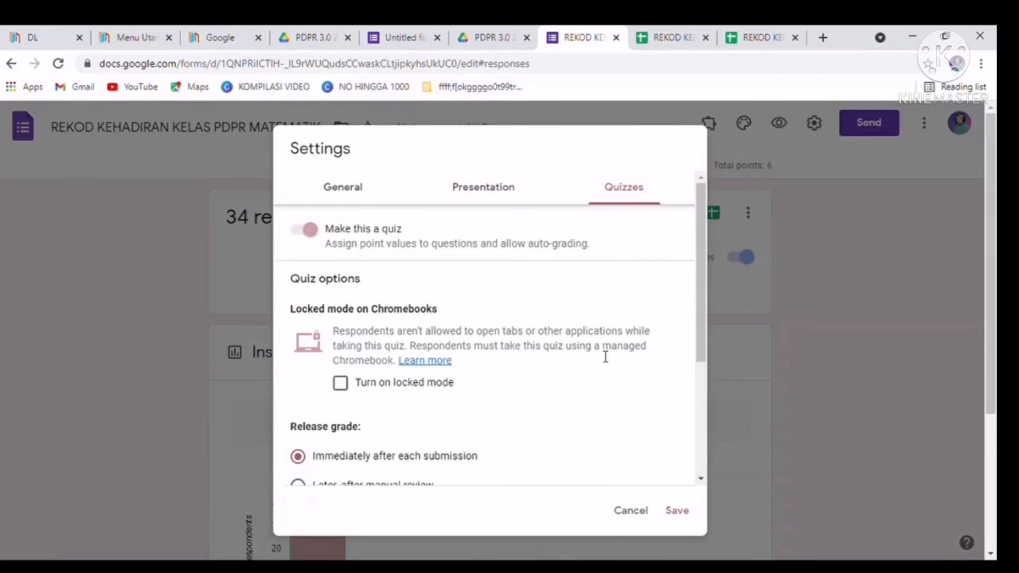
scroll(530, 302, "down", 3)
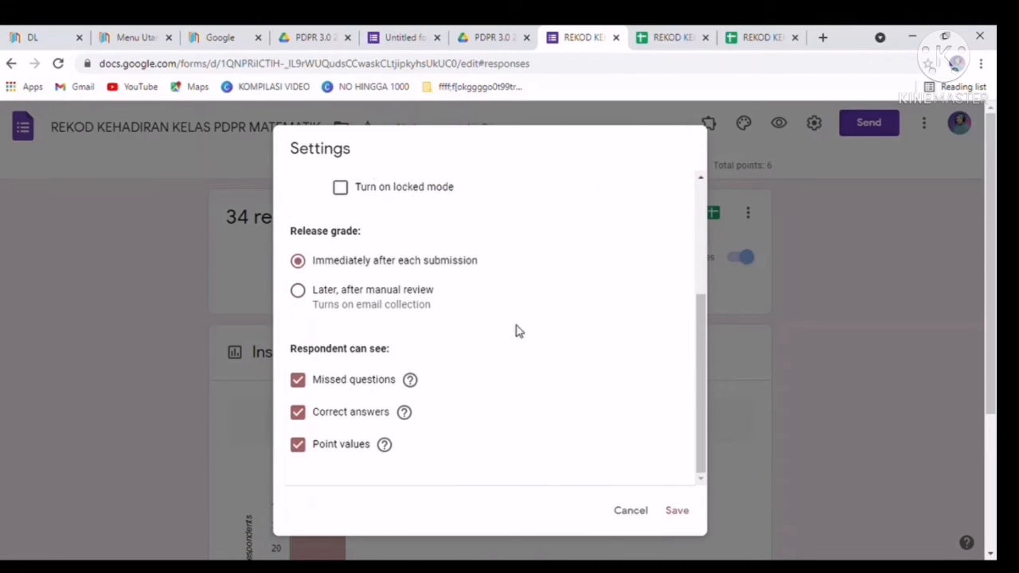
scroll(517, 331, "up", 3)
- Try restricting the form to users in Ministry Of Education Malaysia and its trusted organizations
left_click(357, 197)
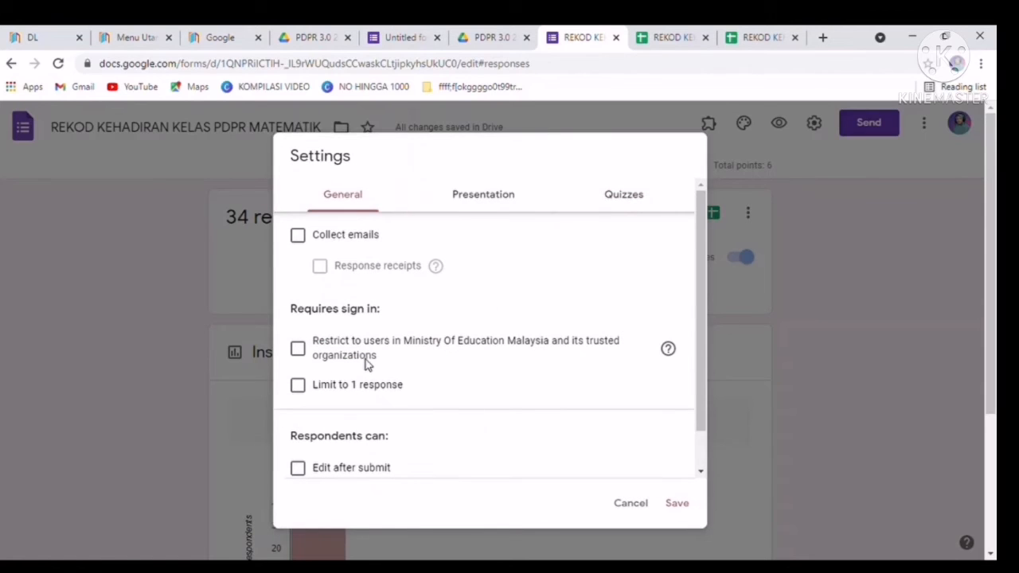
left_click(298, 349)
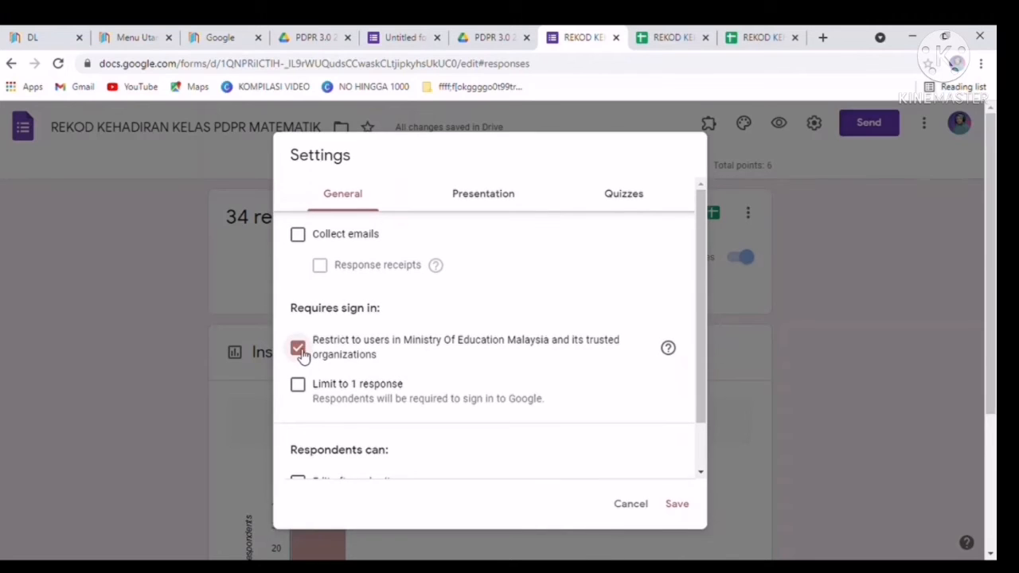
left_click(298, 350)
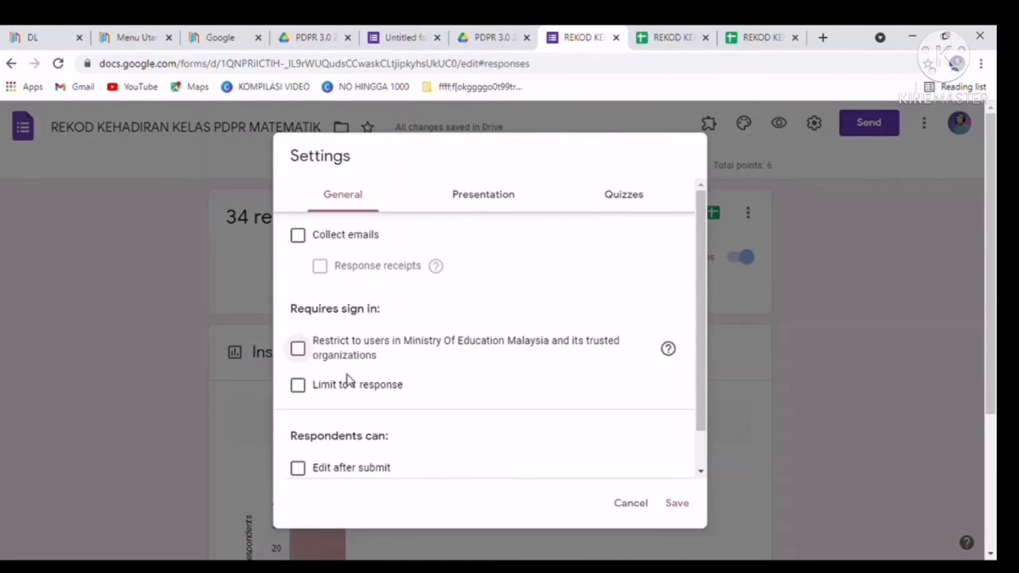
scroll(347, 381, "down", 1)
scroll(347, 382, "up", 1)
scroll(347, 382, "up", 1)
scroll(395, 420, "down", 1)
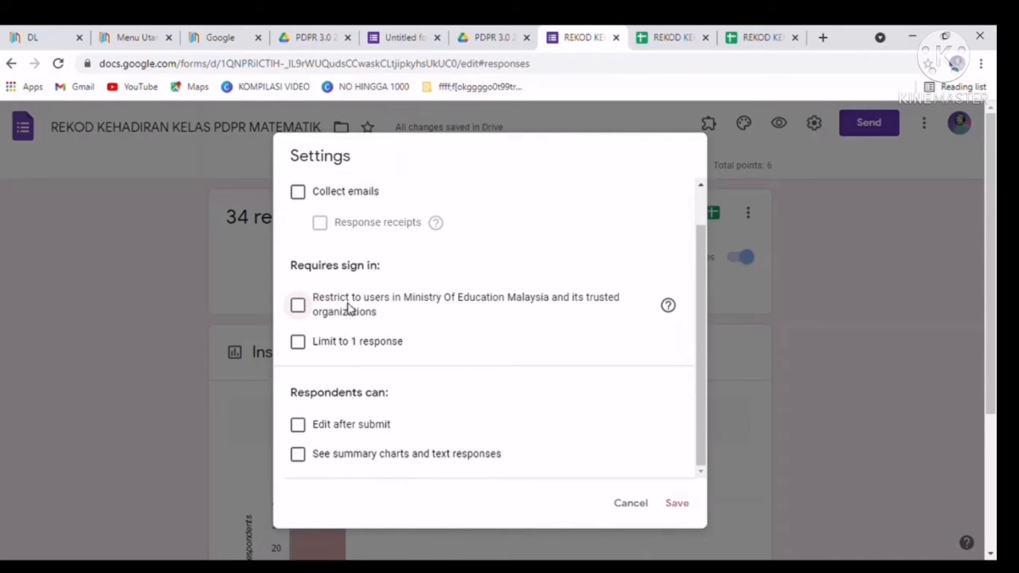
scroll(442, 215, "up", 1)
- Check the confirmation message and the quiz grade-release options, and save the form settings
left_click(448, 203)
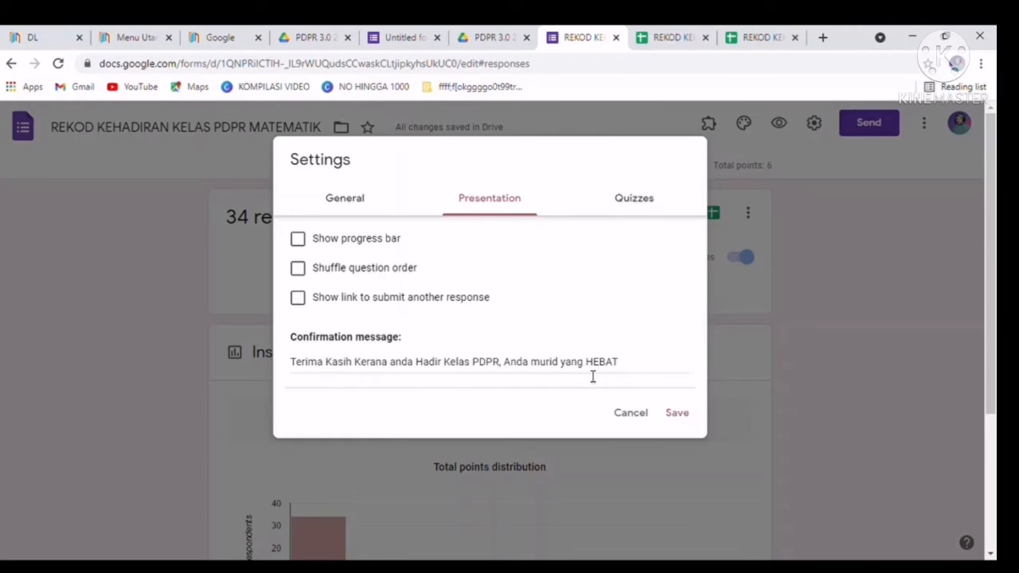
left_click(636, 202)
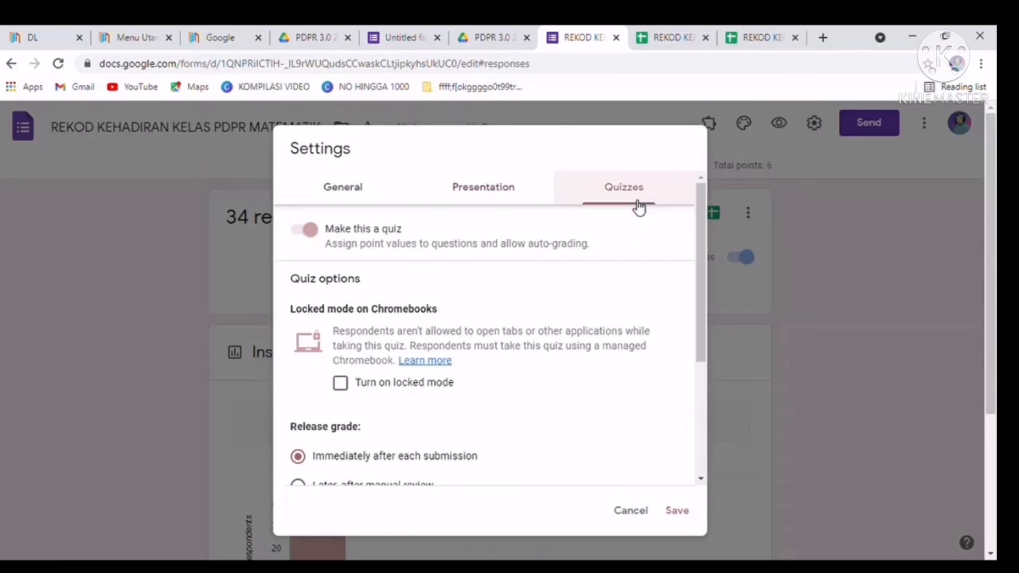
scroll(534, 355, "down", 3)
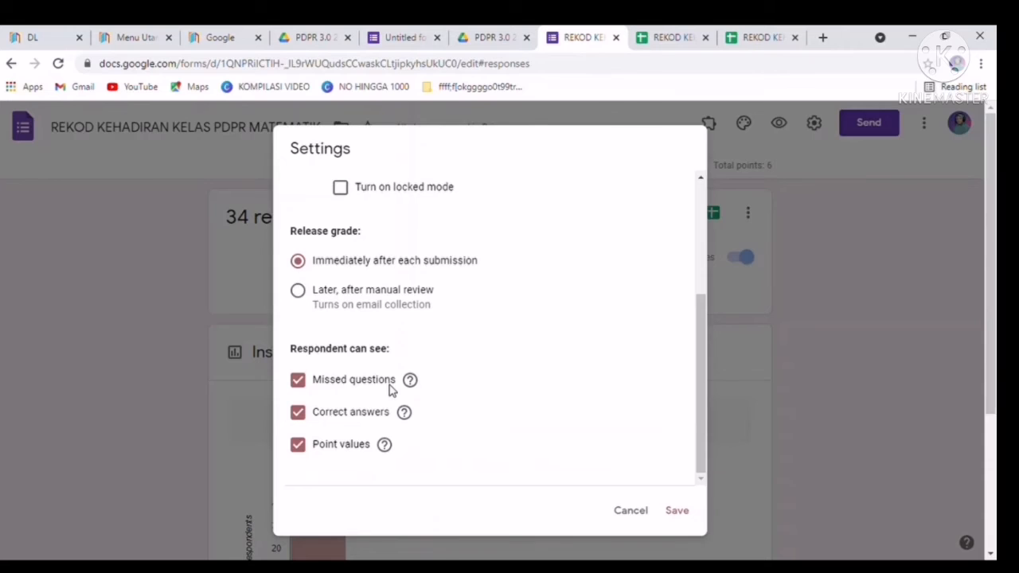
left_click(677, 511)
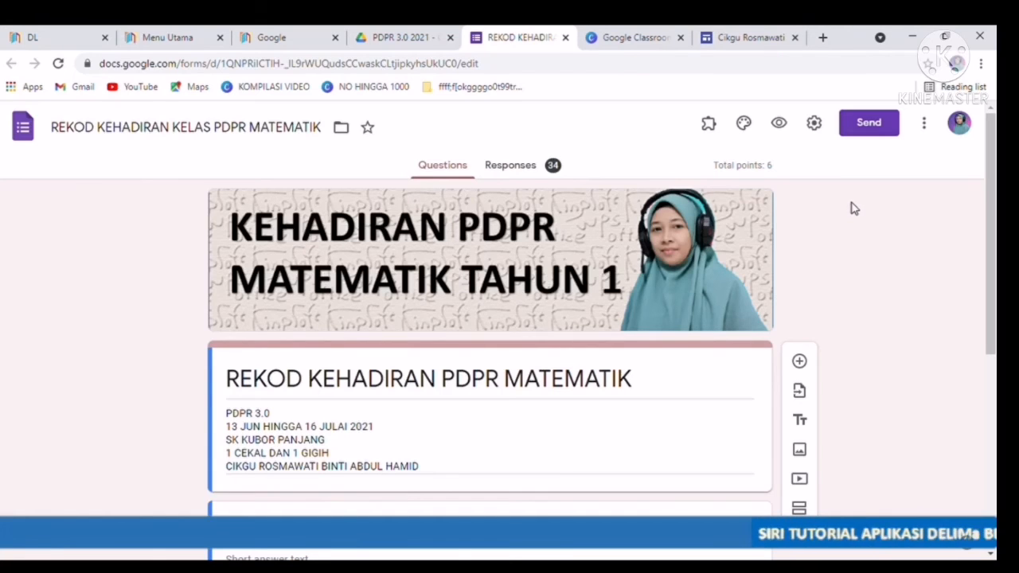
- Copy the form's shortened share link from the send options and close the dialog
left_click(854, 126)
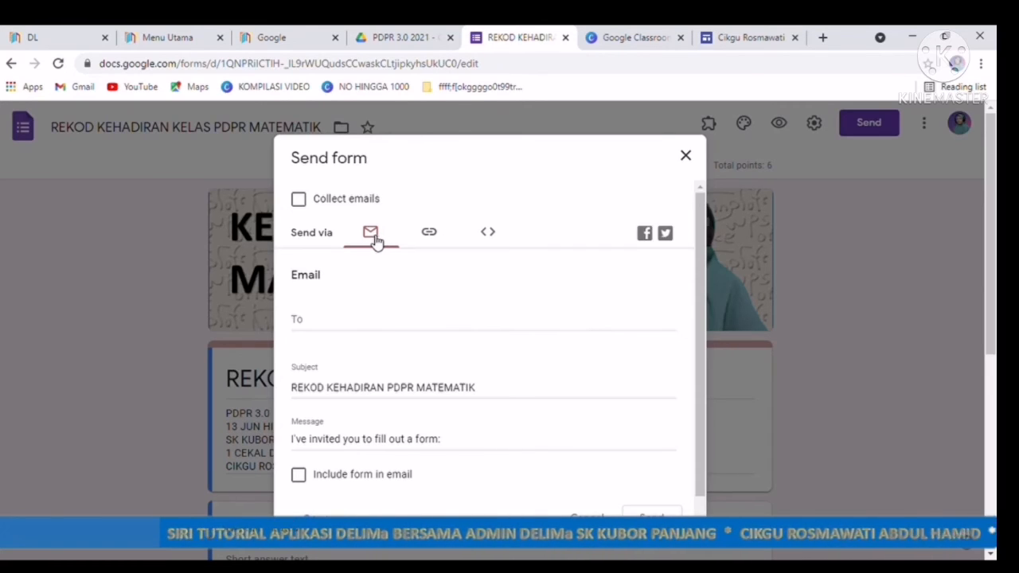
left_click(437, 242)
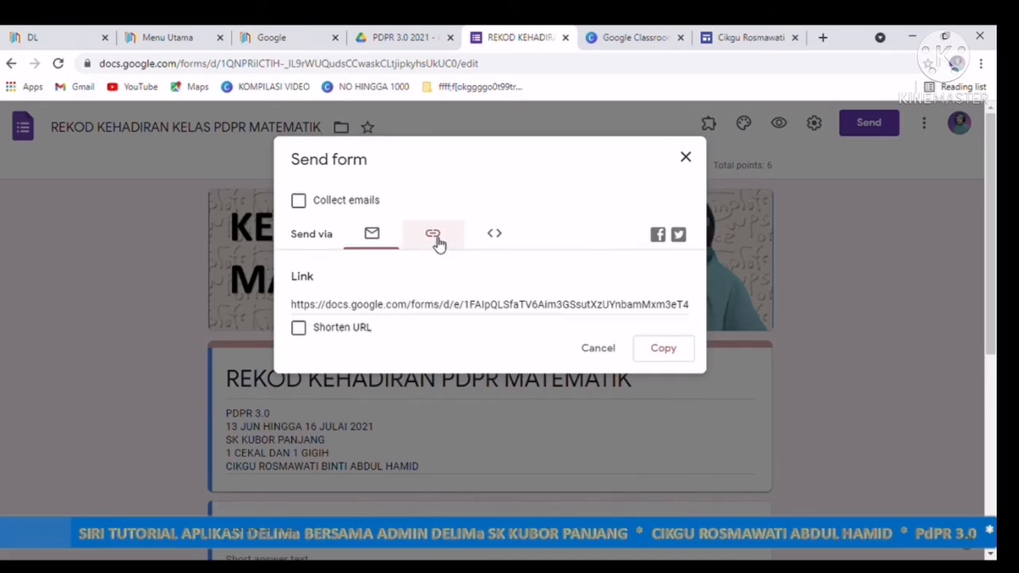
left_click(298, 329)
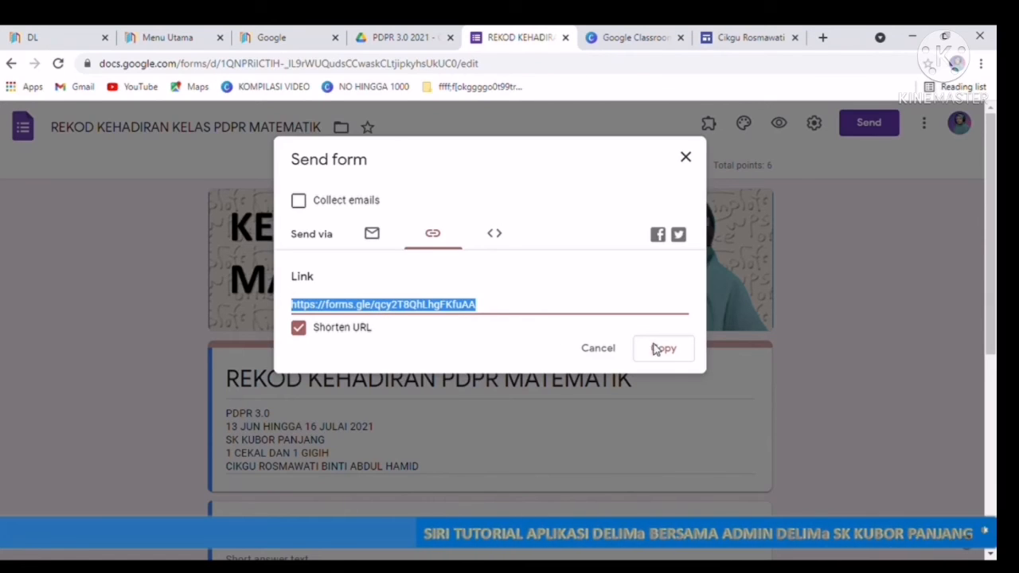
left_click(675, 353)
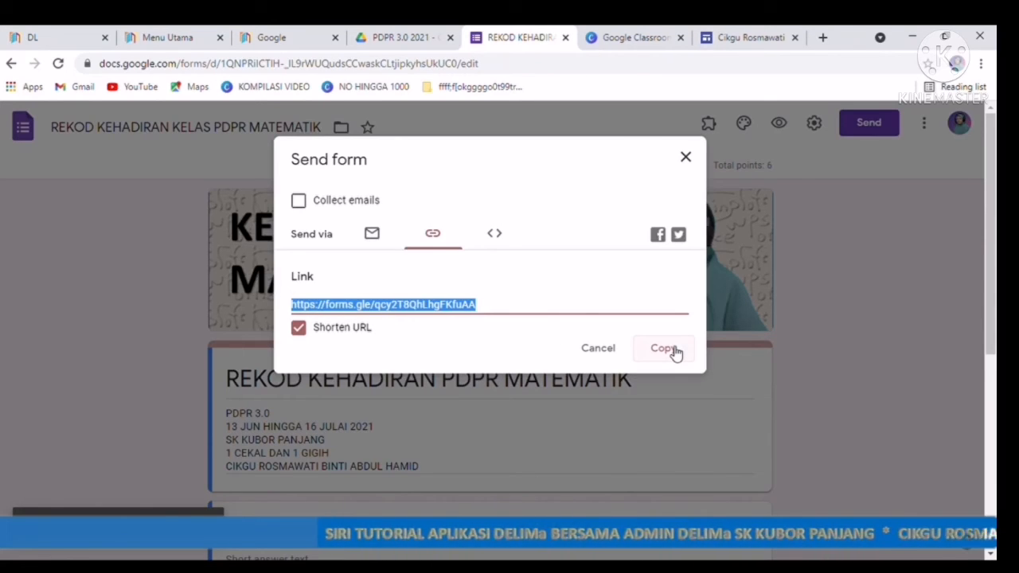
left_click(685, 158)
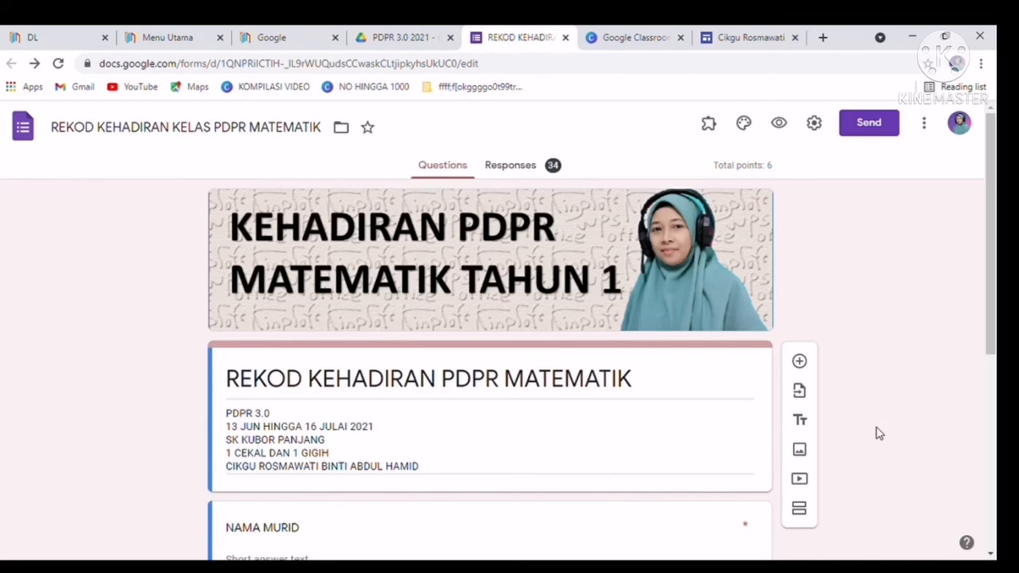
- Review the form's header and description and open the NAMA MURID question for editing
scroll(648, 448, "down", 3)
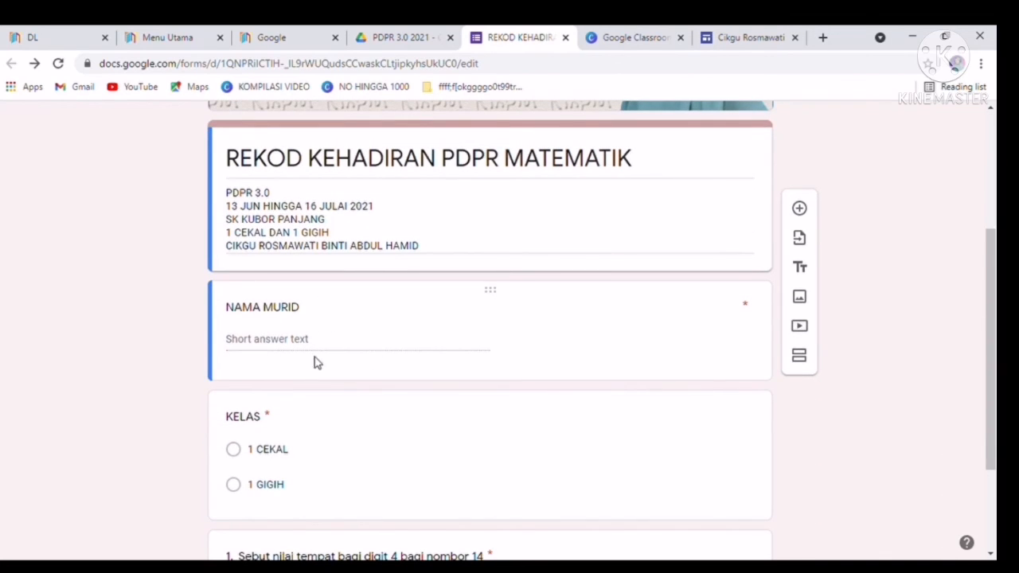
left_click(564, 350)
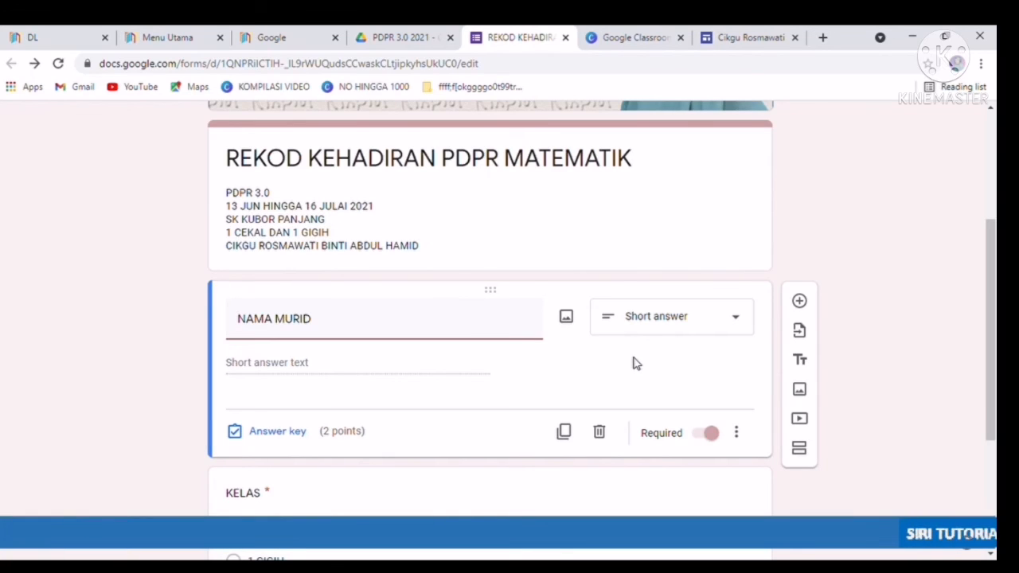
scroll(637, 238, "up", 3)
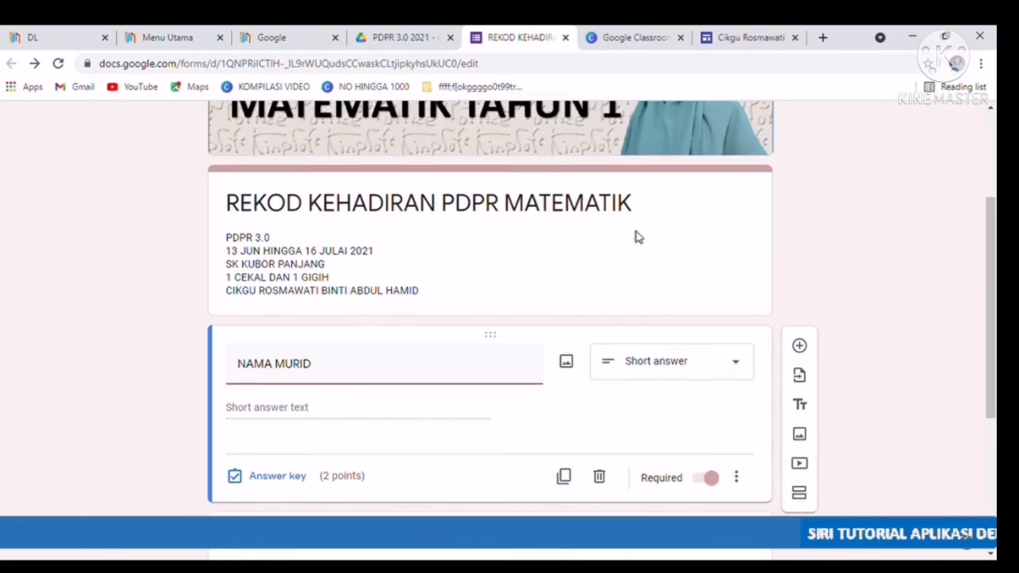
scroll(633, 276, "down", 3)
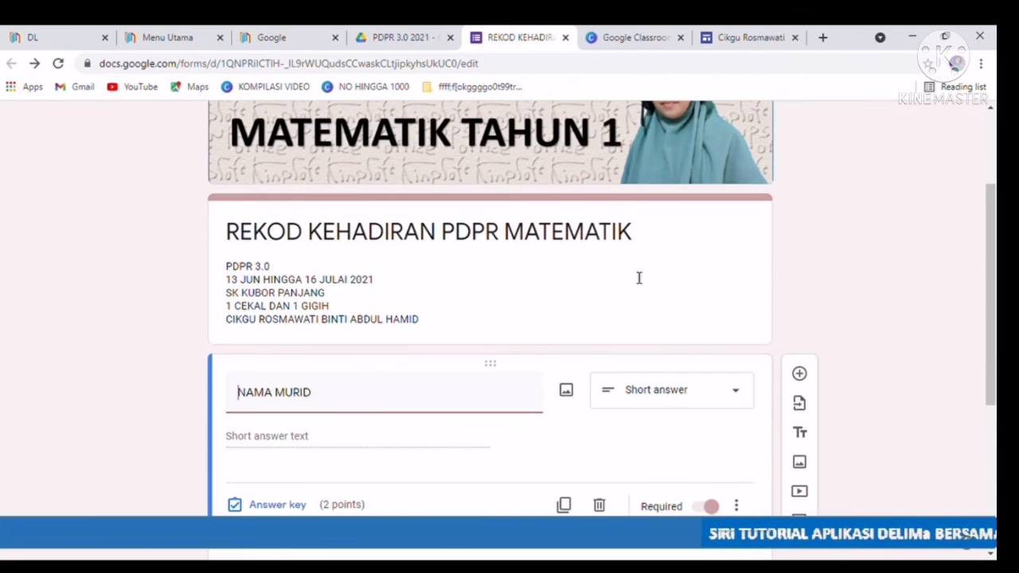
scroll(632, 276, "up", 2)
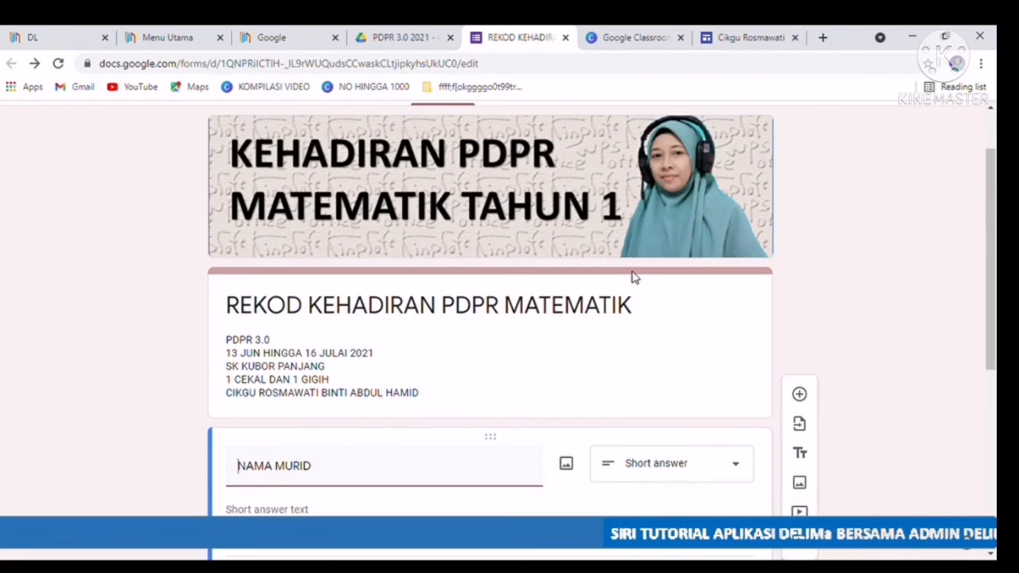